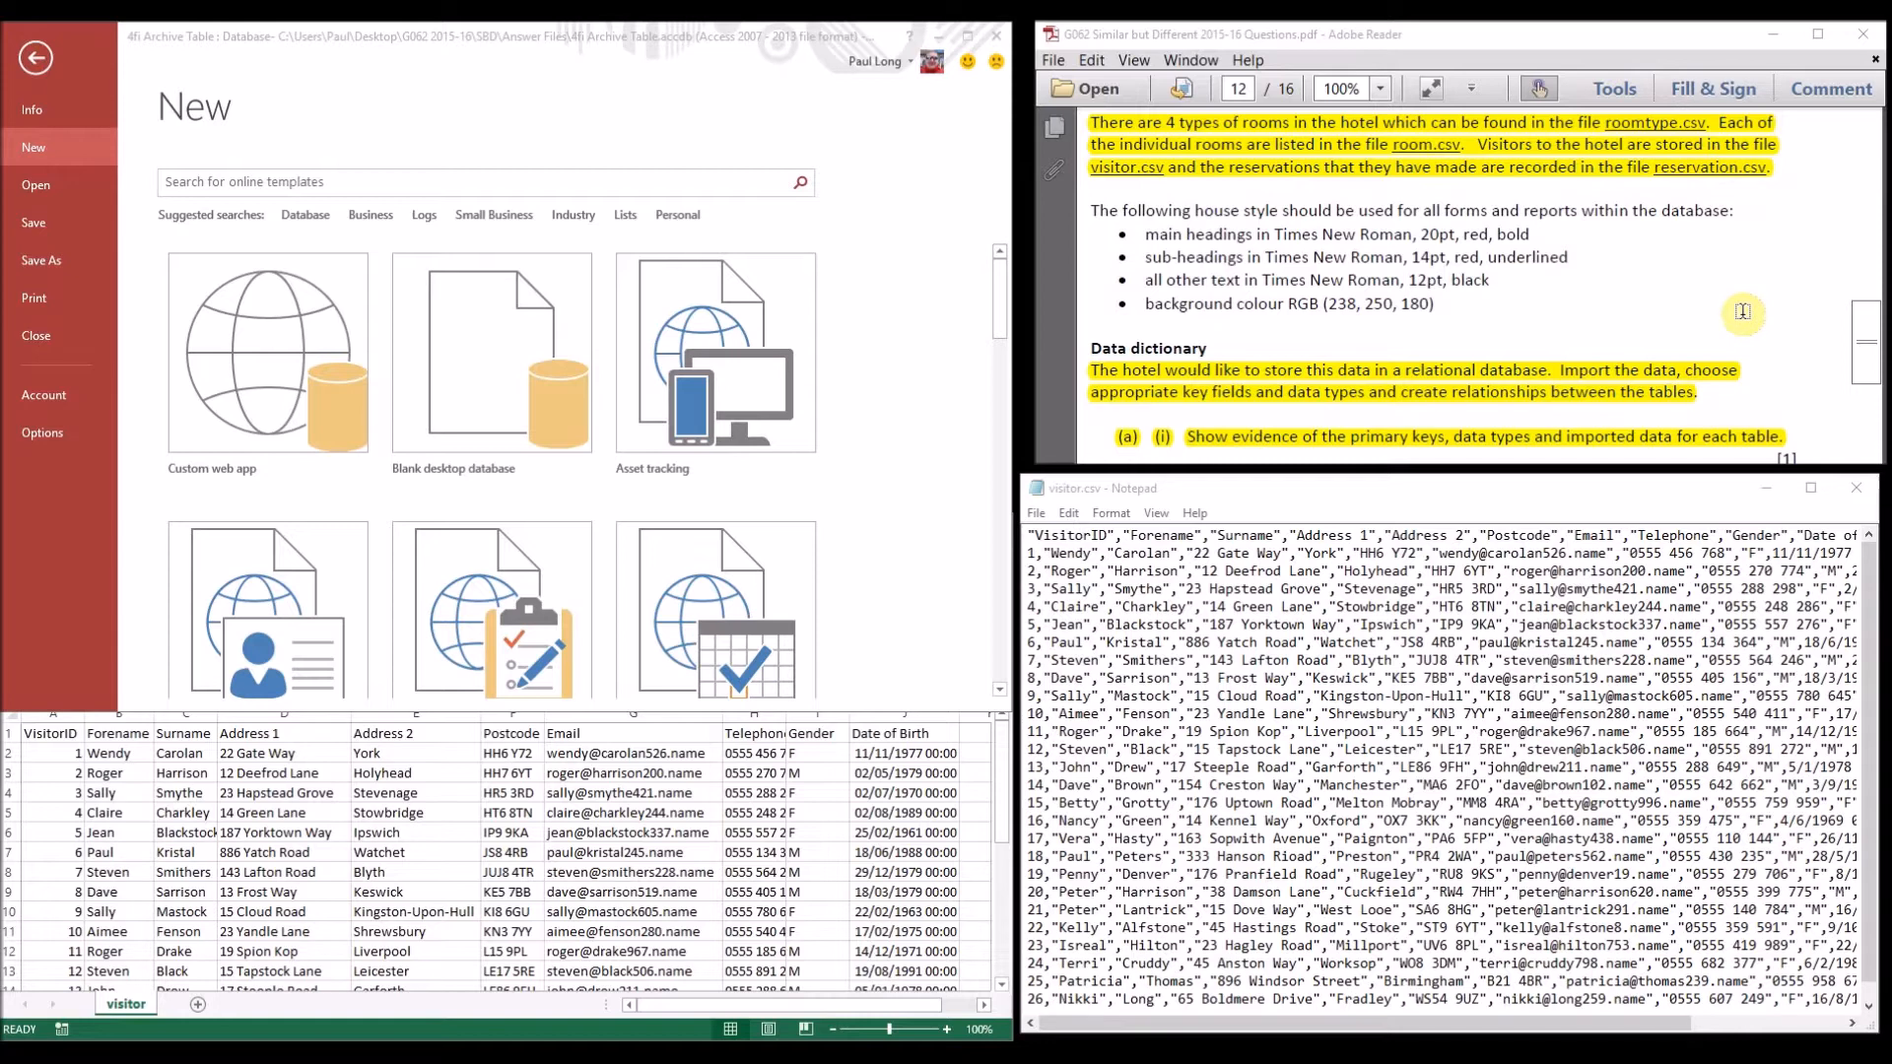
- Examine in Notepad how visitor.csv separates its fields with commas and encloses text values in quotation marks
{"action": "left_click", "coordinate": [1396, 481]}
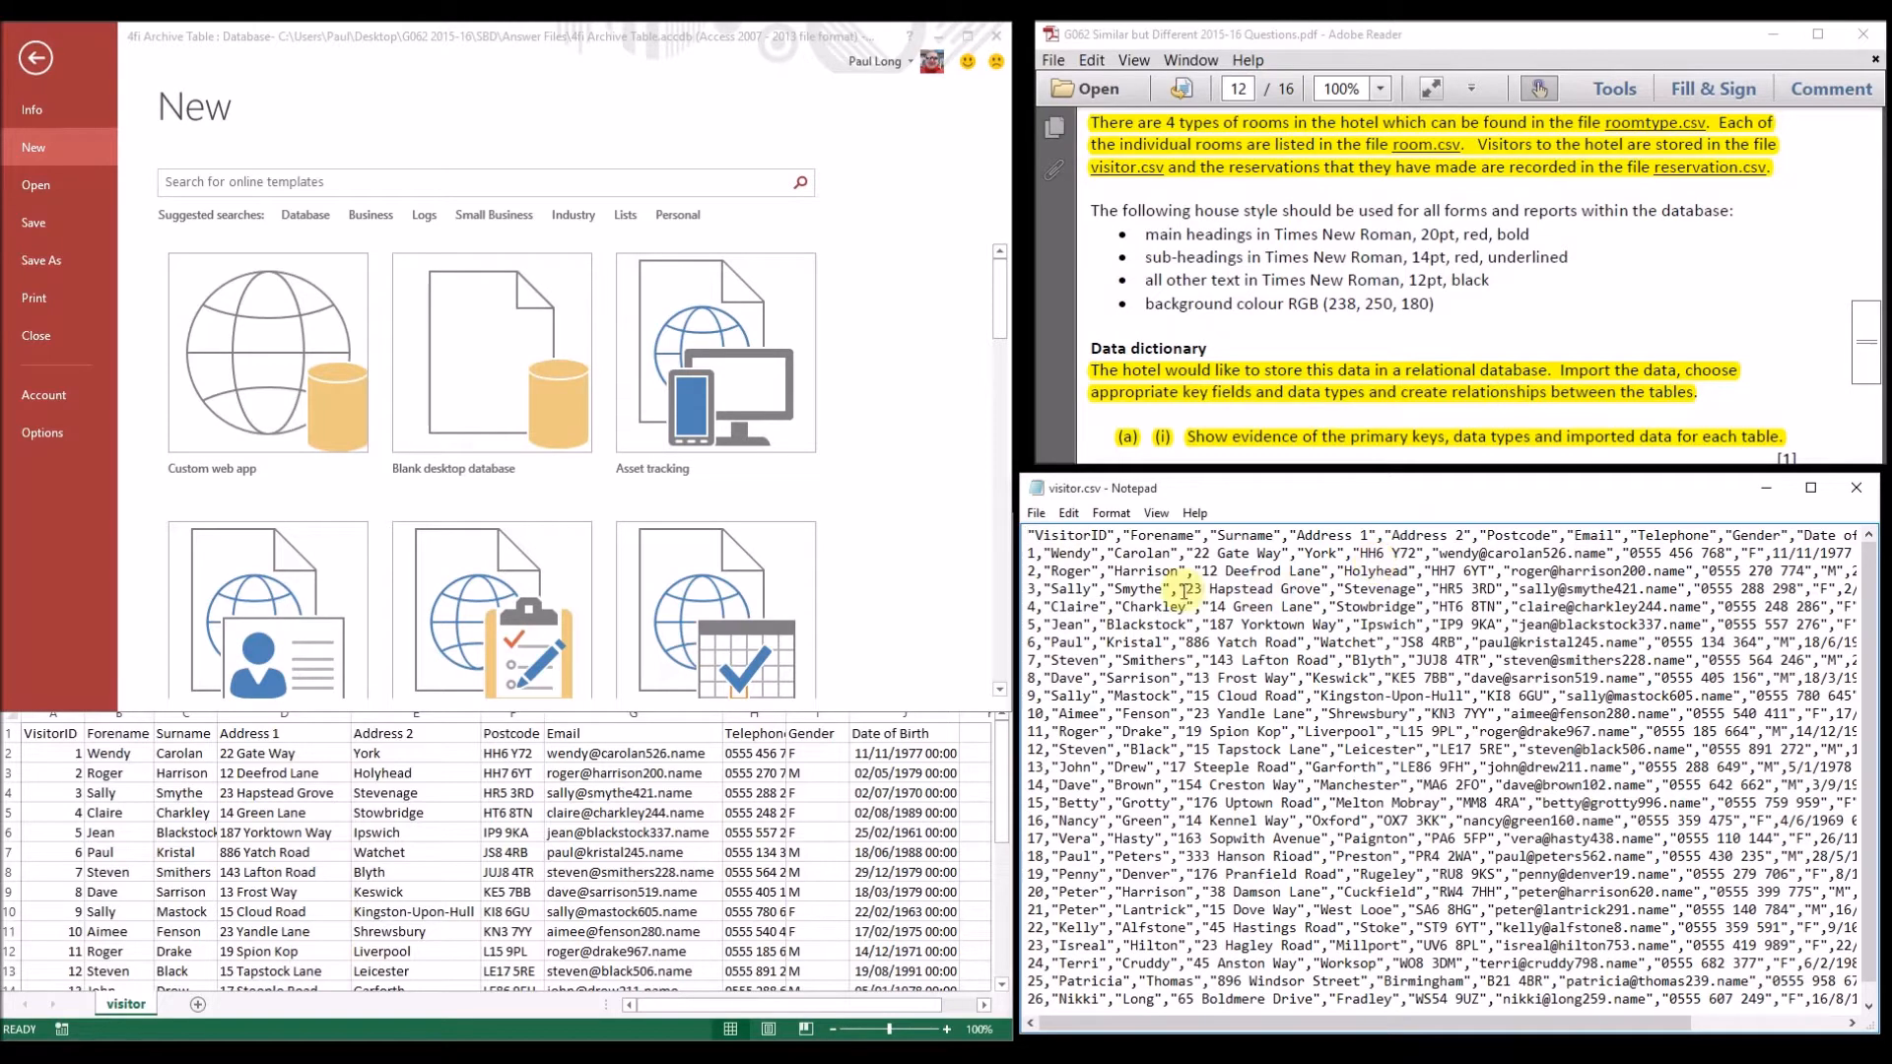
{"action": "left_click_drag", "start_coordinate": [1034, 555], "coordinate": [1043, 555]}
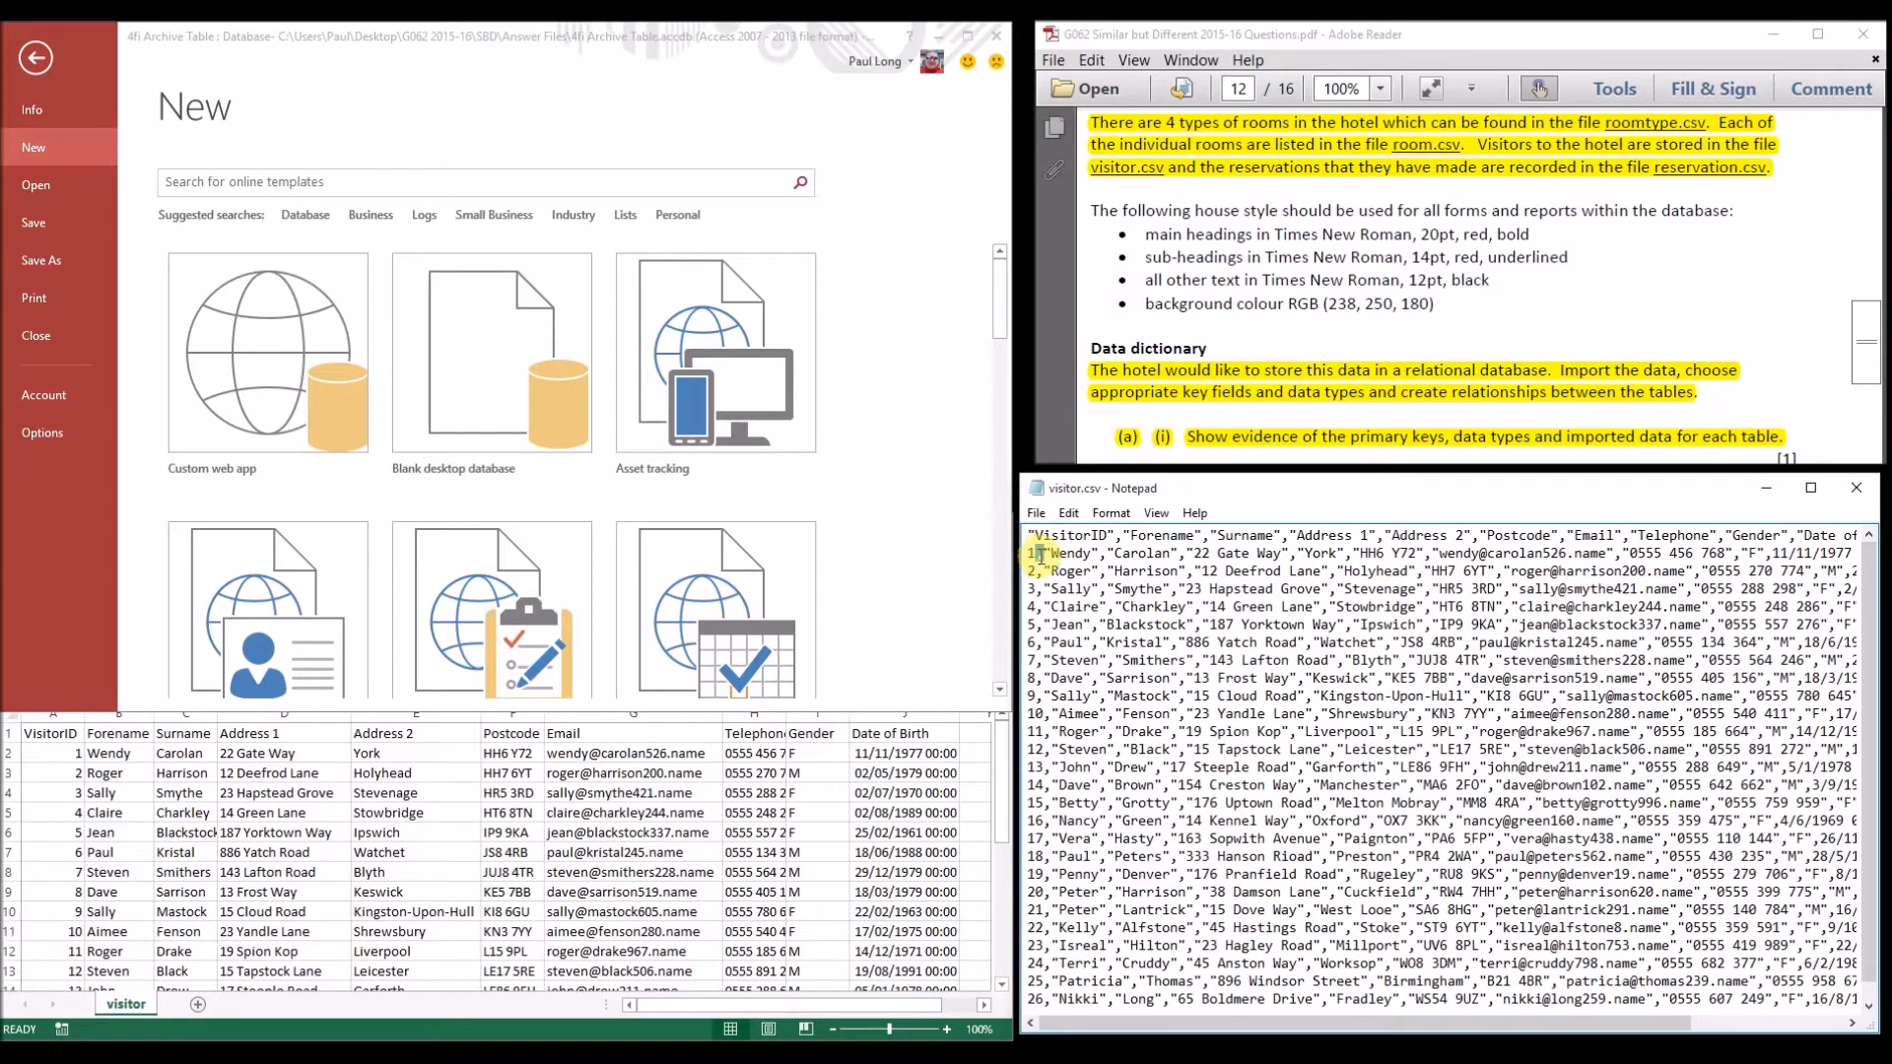
{"action": "left_click", "coordinate": [1093, 555]}
{"action": "left_click_drag", "start_coordinate": [1178, 554], "coordinate": [1184, 554]}
{"action": "left_click", "coordinate": [1314, 552]}
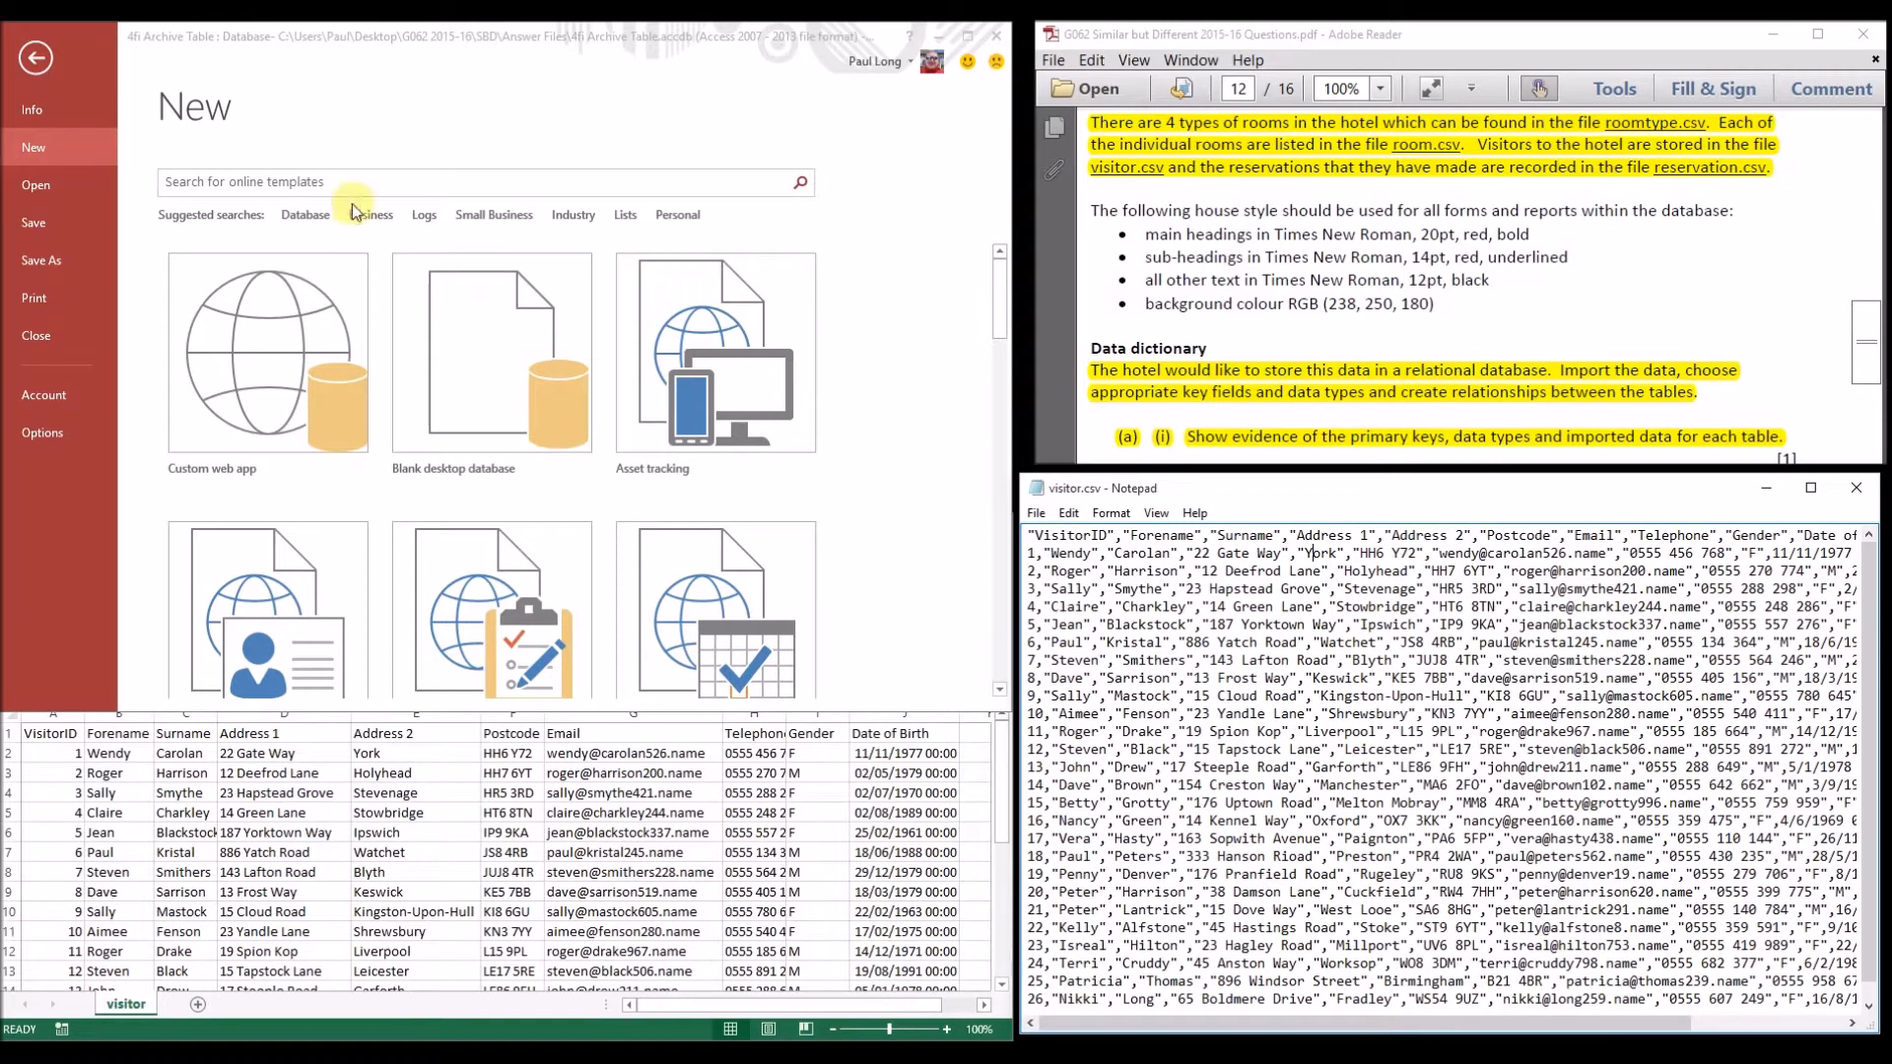
- Create a blank desktop database named Hotel Reservations and close its default empty table
{"action": "left_click", "coordinate": [481, 386]}
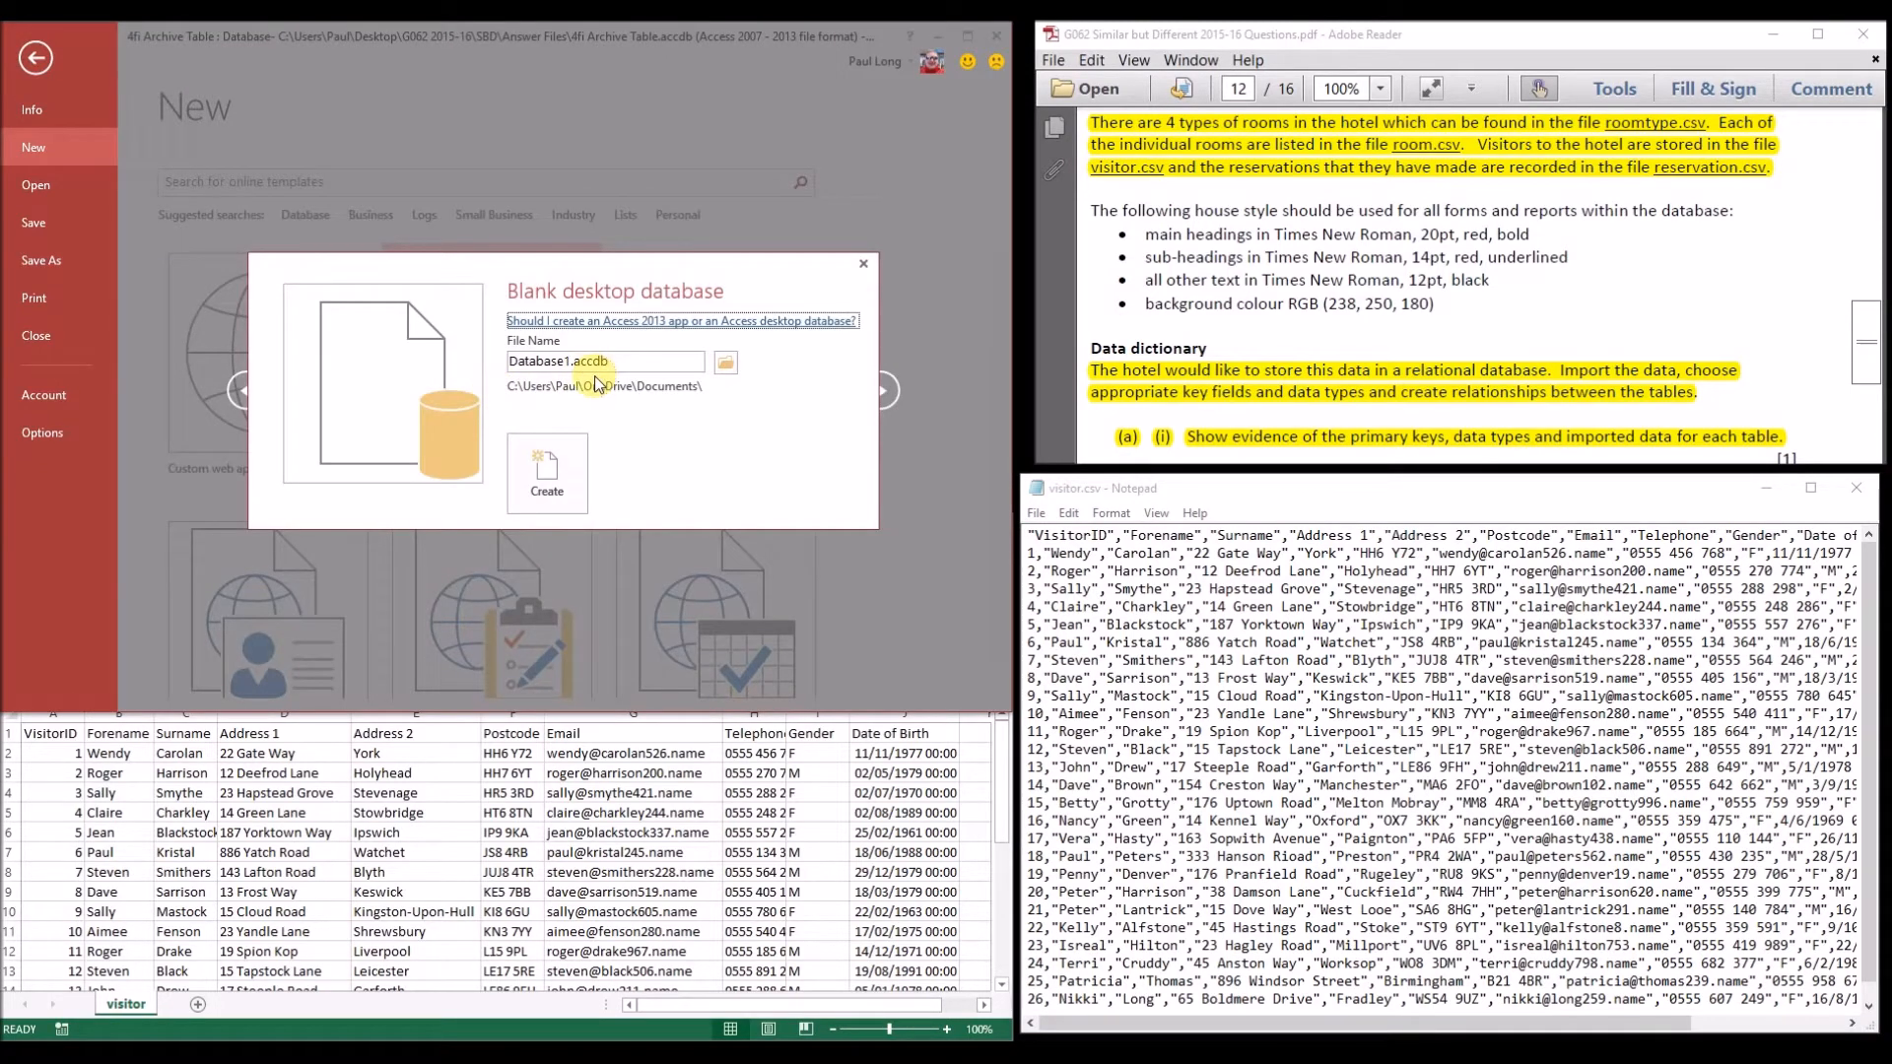
{"action": "double_click", "coordinate": [658, 364]}
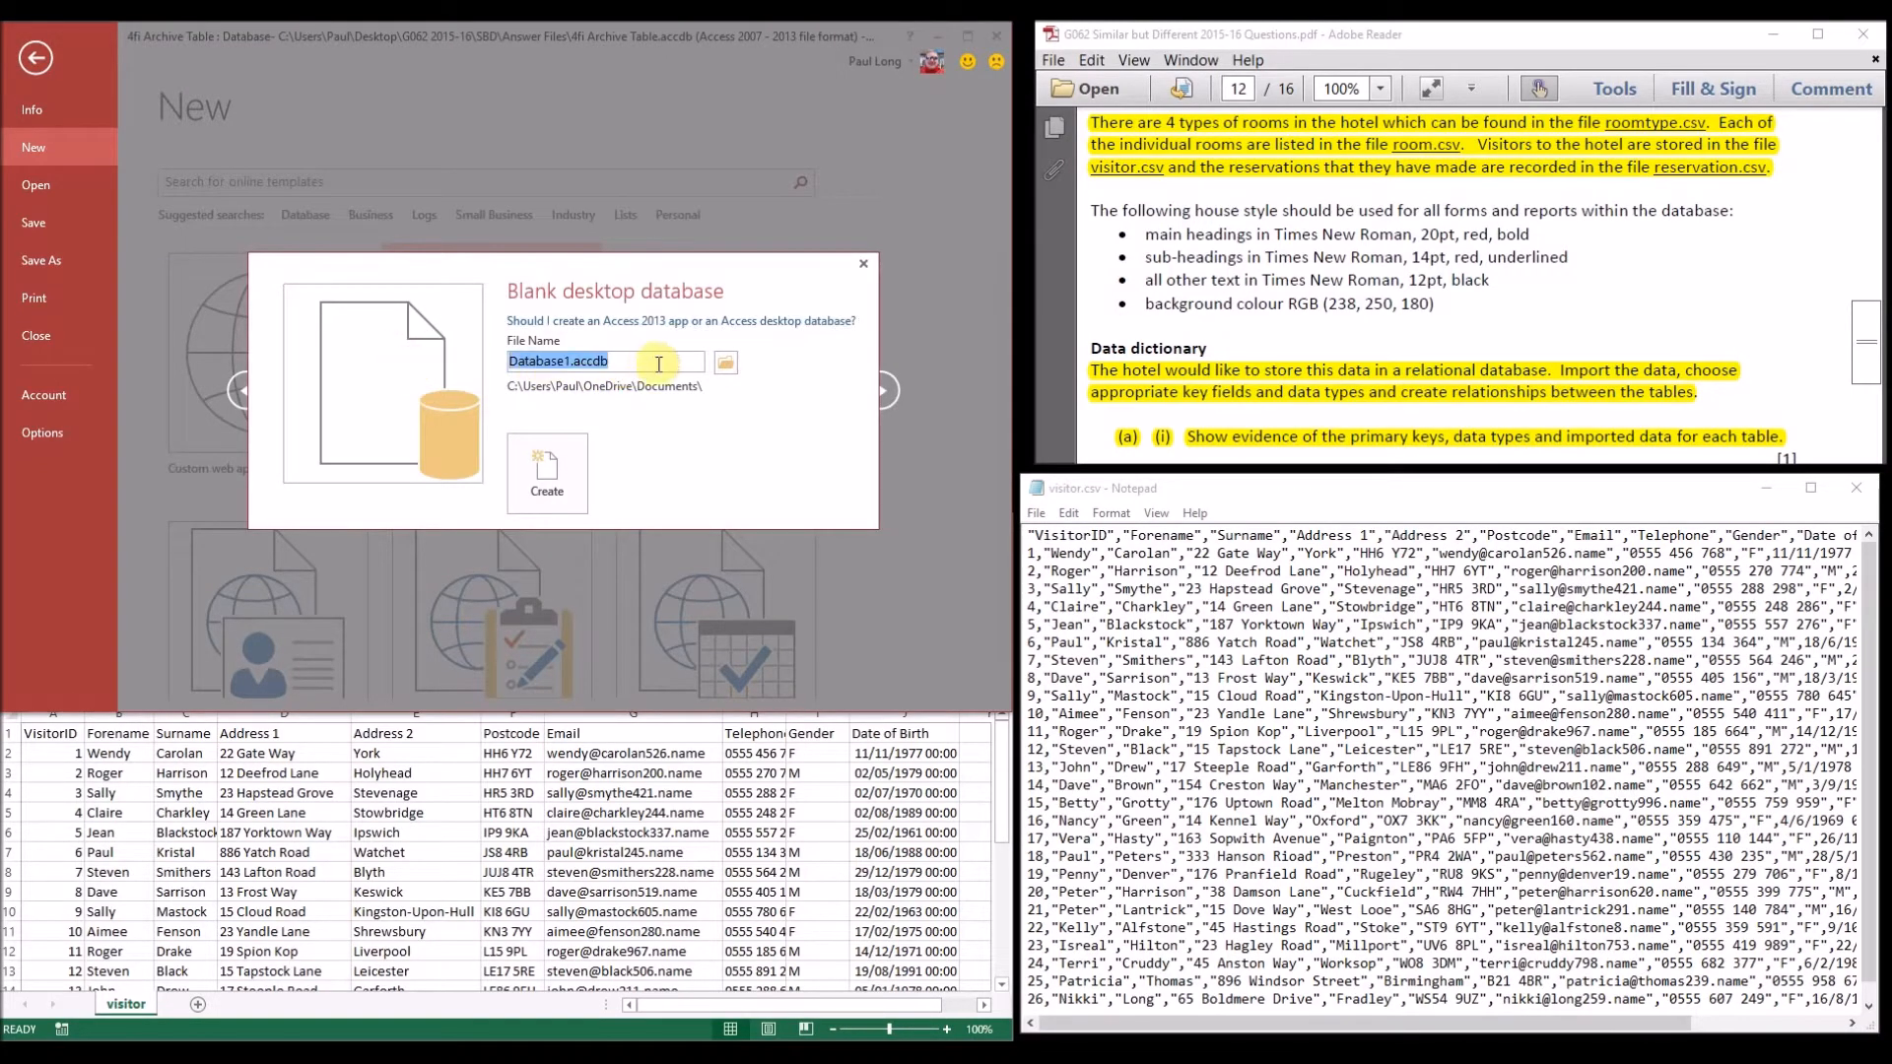
{"action": "type", "text": "Hotel Reservations"}
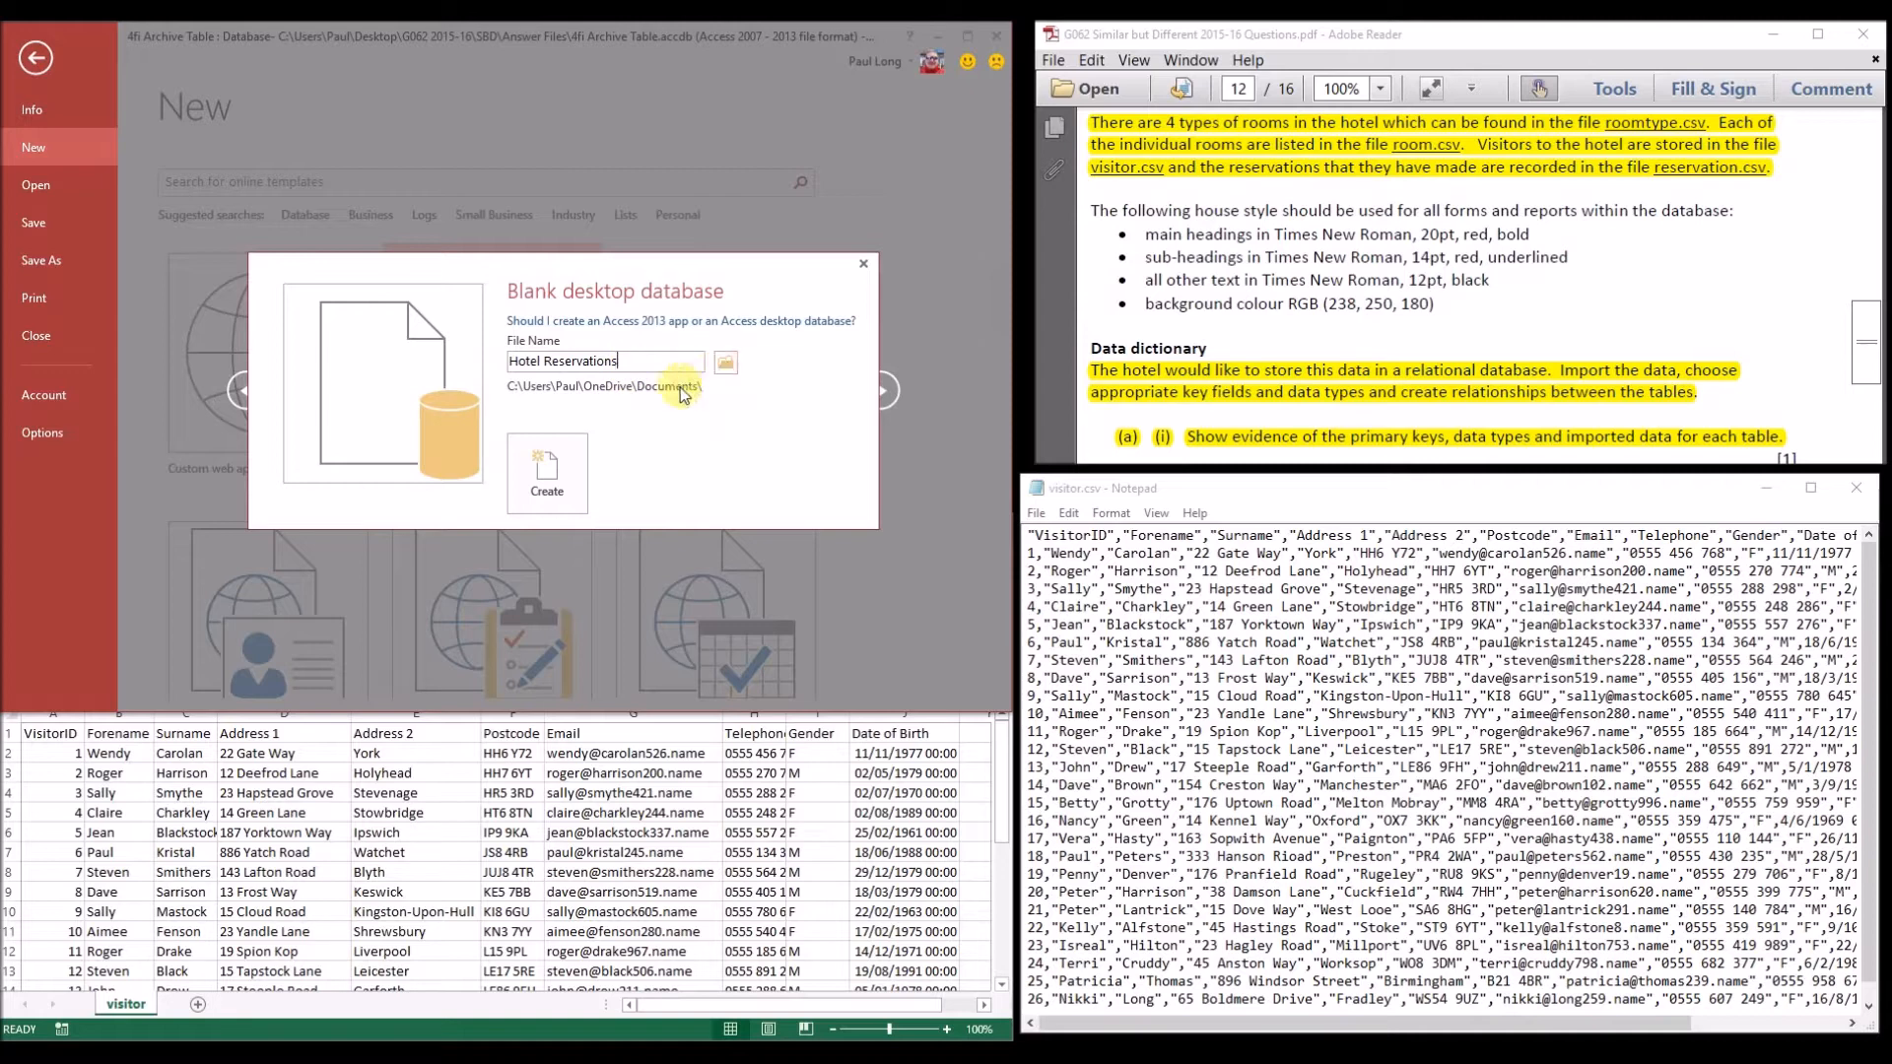
{"action": "left_click", "coordinate": [559, 483]}
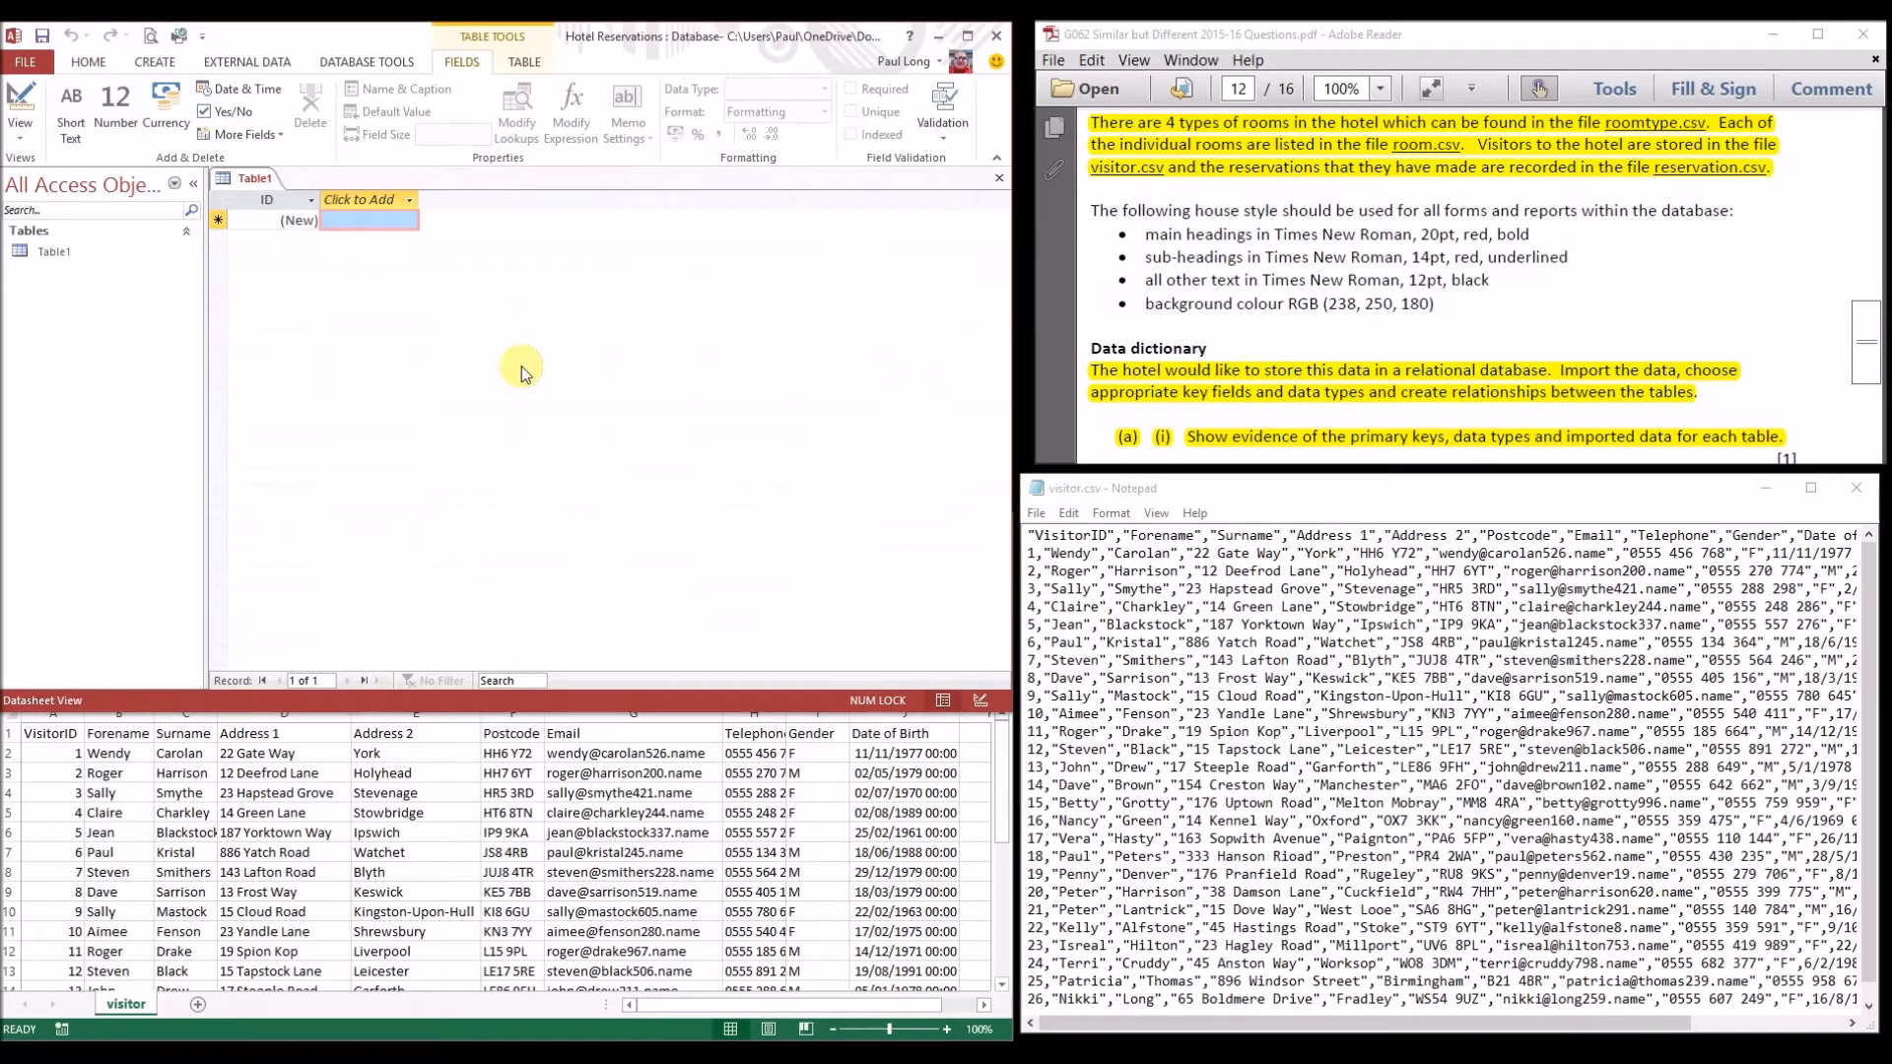
{"action": "right_click", "coordinate": [264, 185]}
{"action": "left_click", "coordinate": [291, 211]}
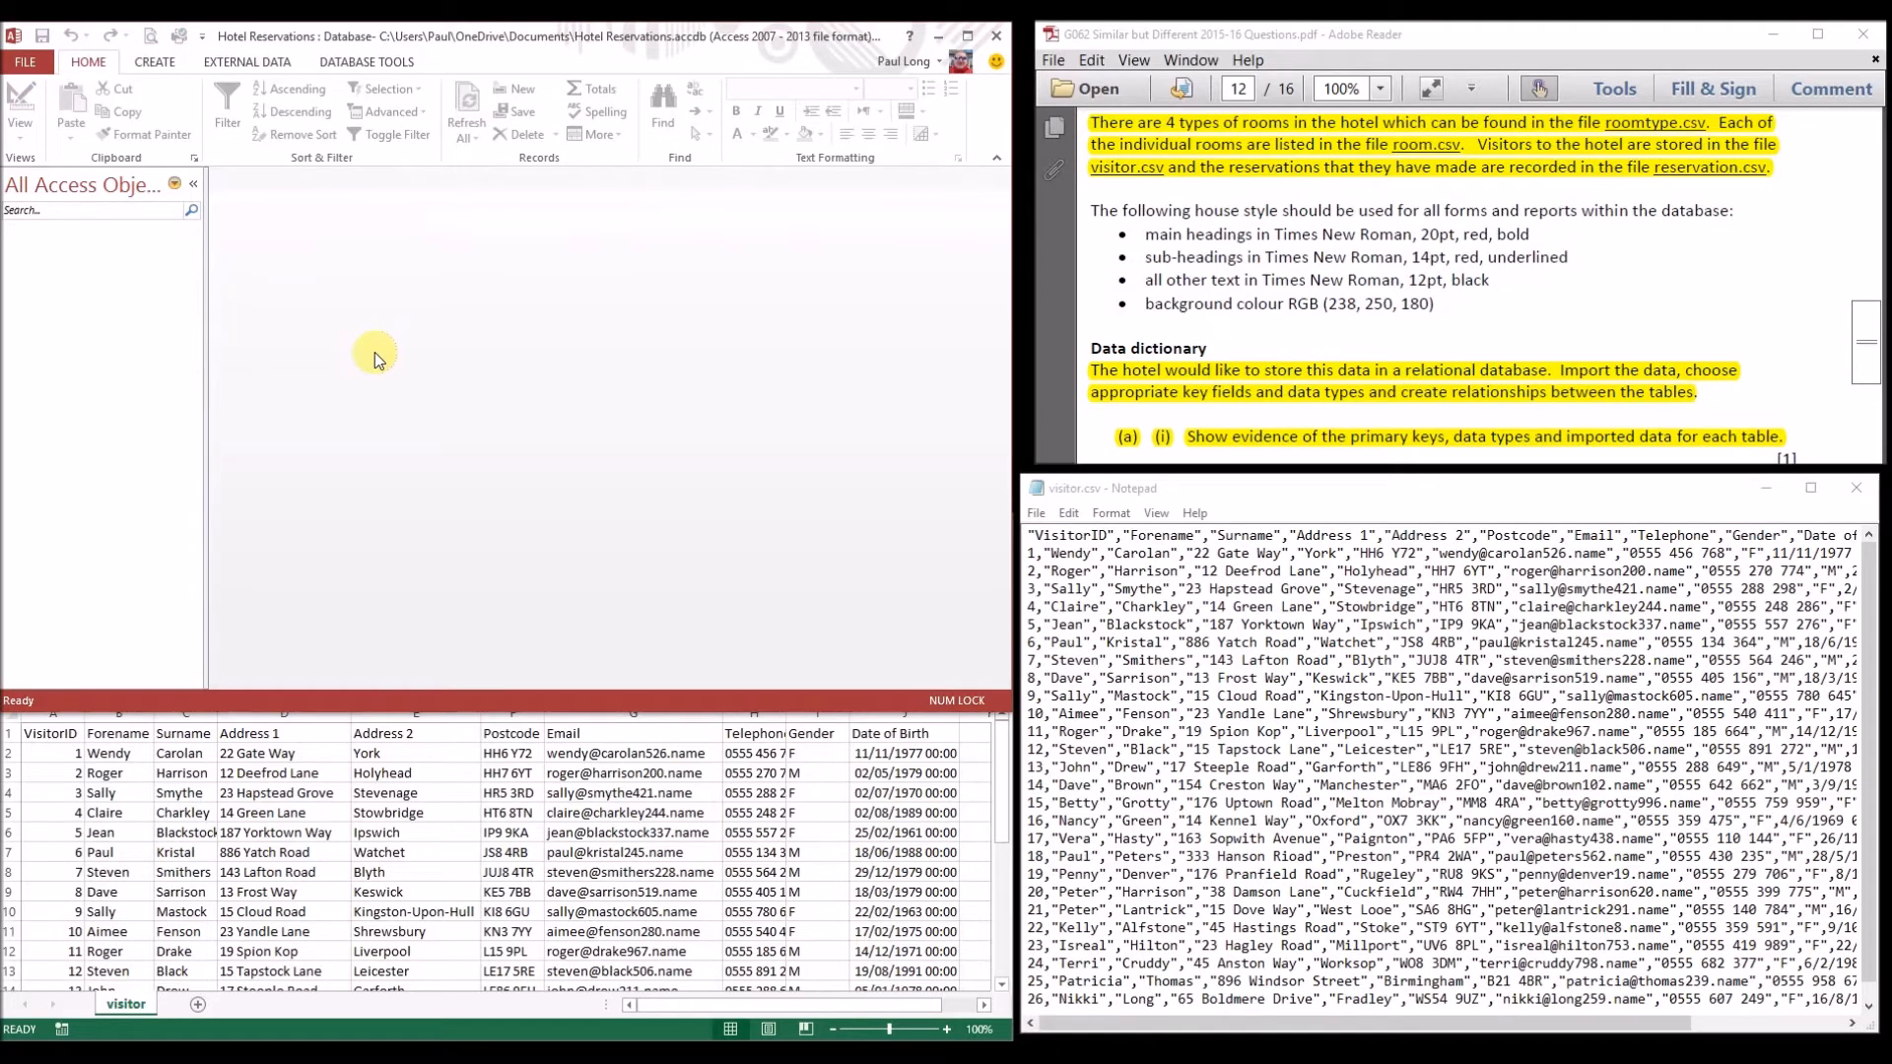
- Try to import visitor.csv from Desktop\G062 2015-16\SBD\Data Files as a text file into a new table
{"action": "left_click", "coordinate": [240, 69]}
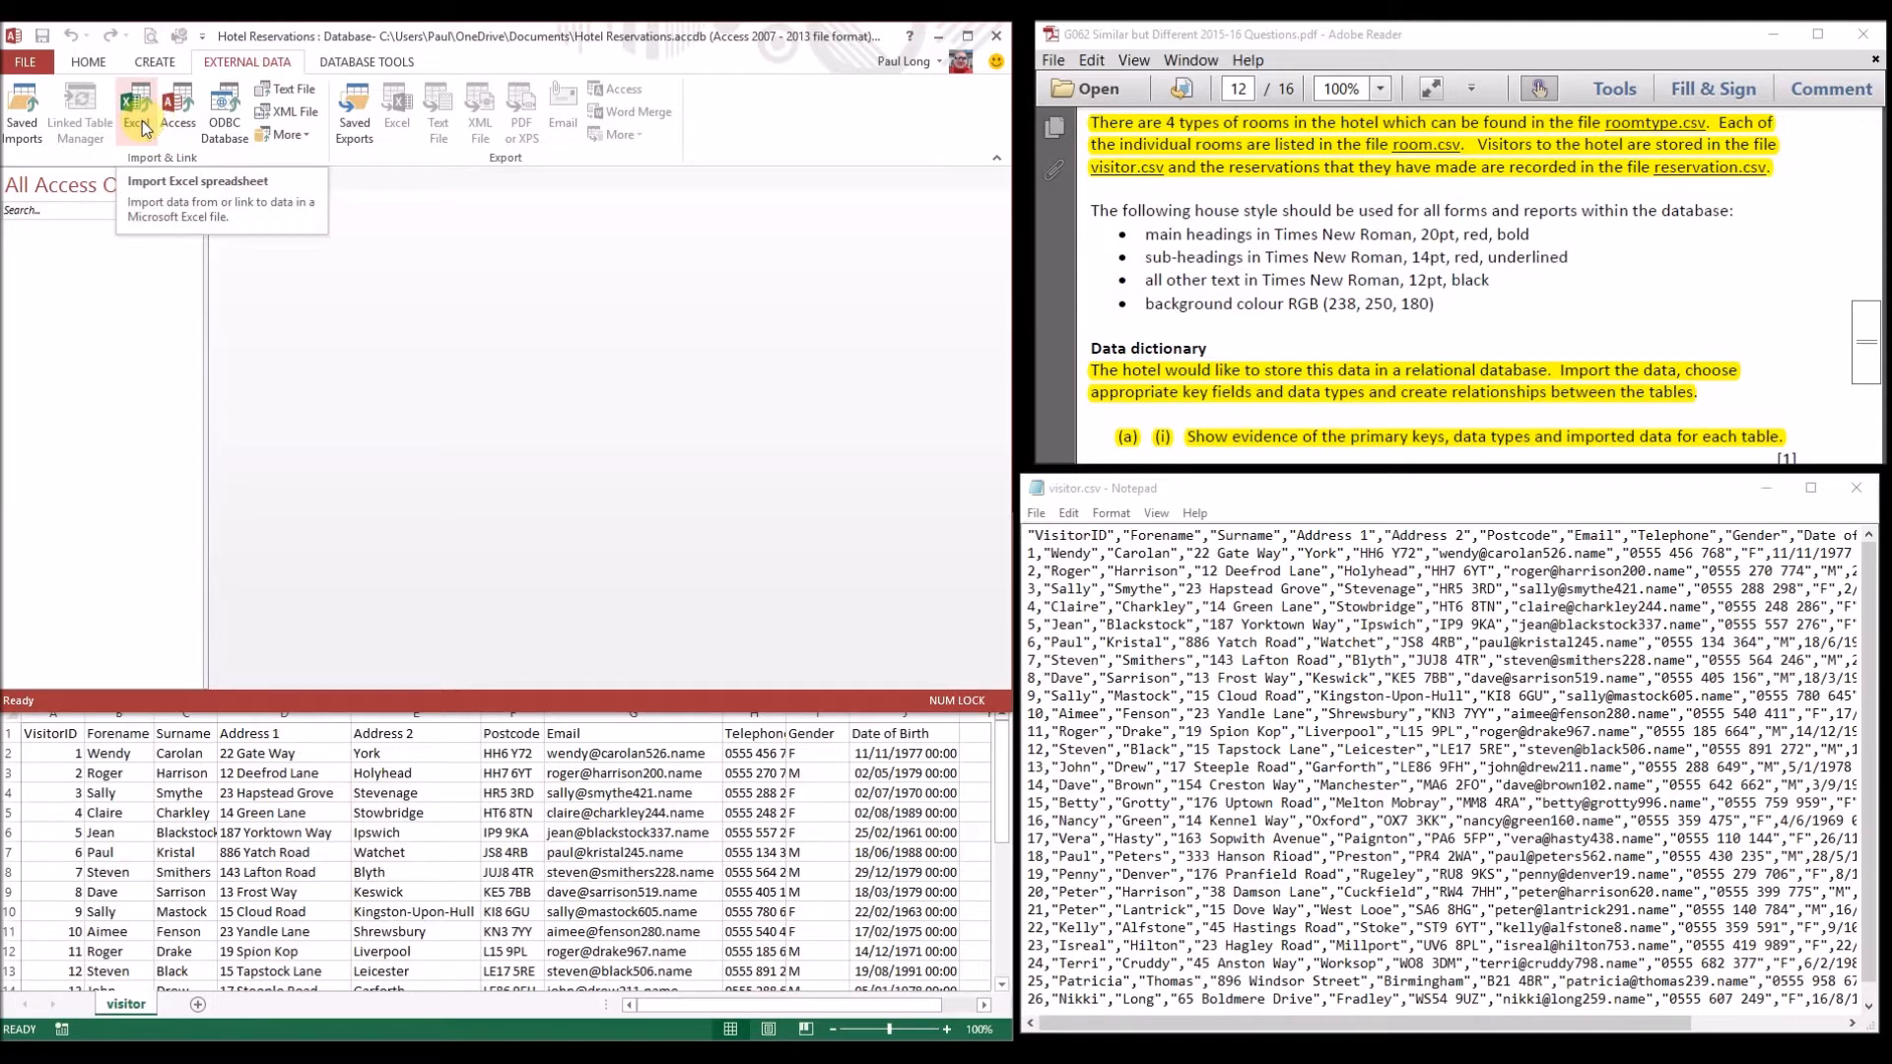
{"action": "left_click", "coordinate": [295, 90]}
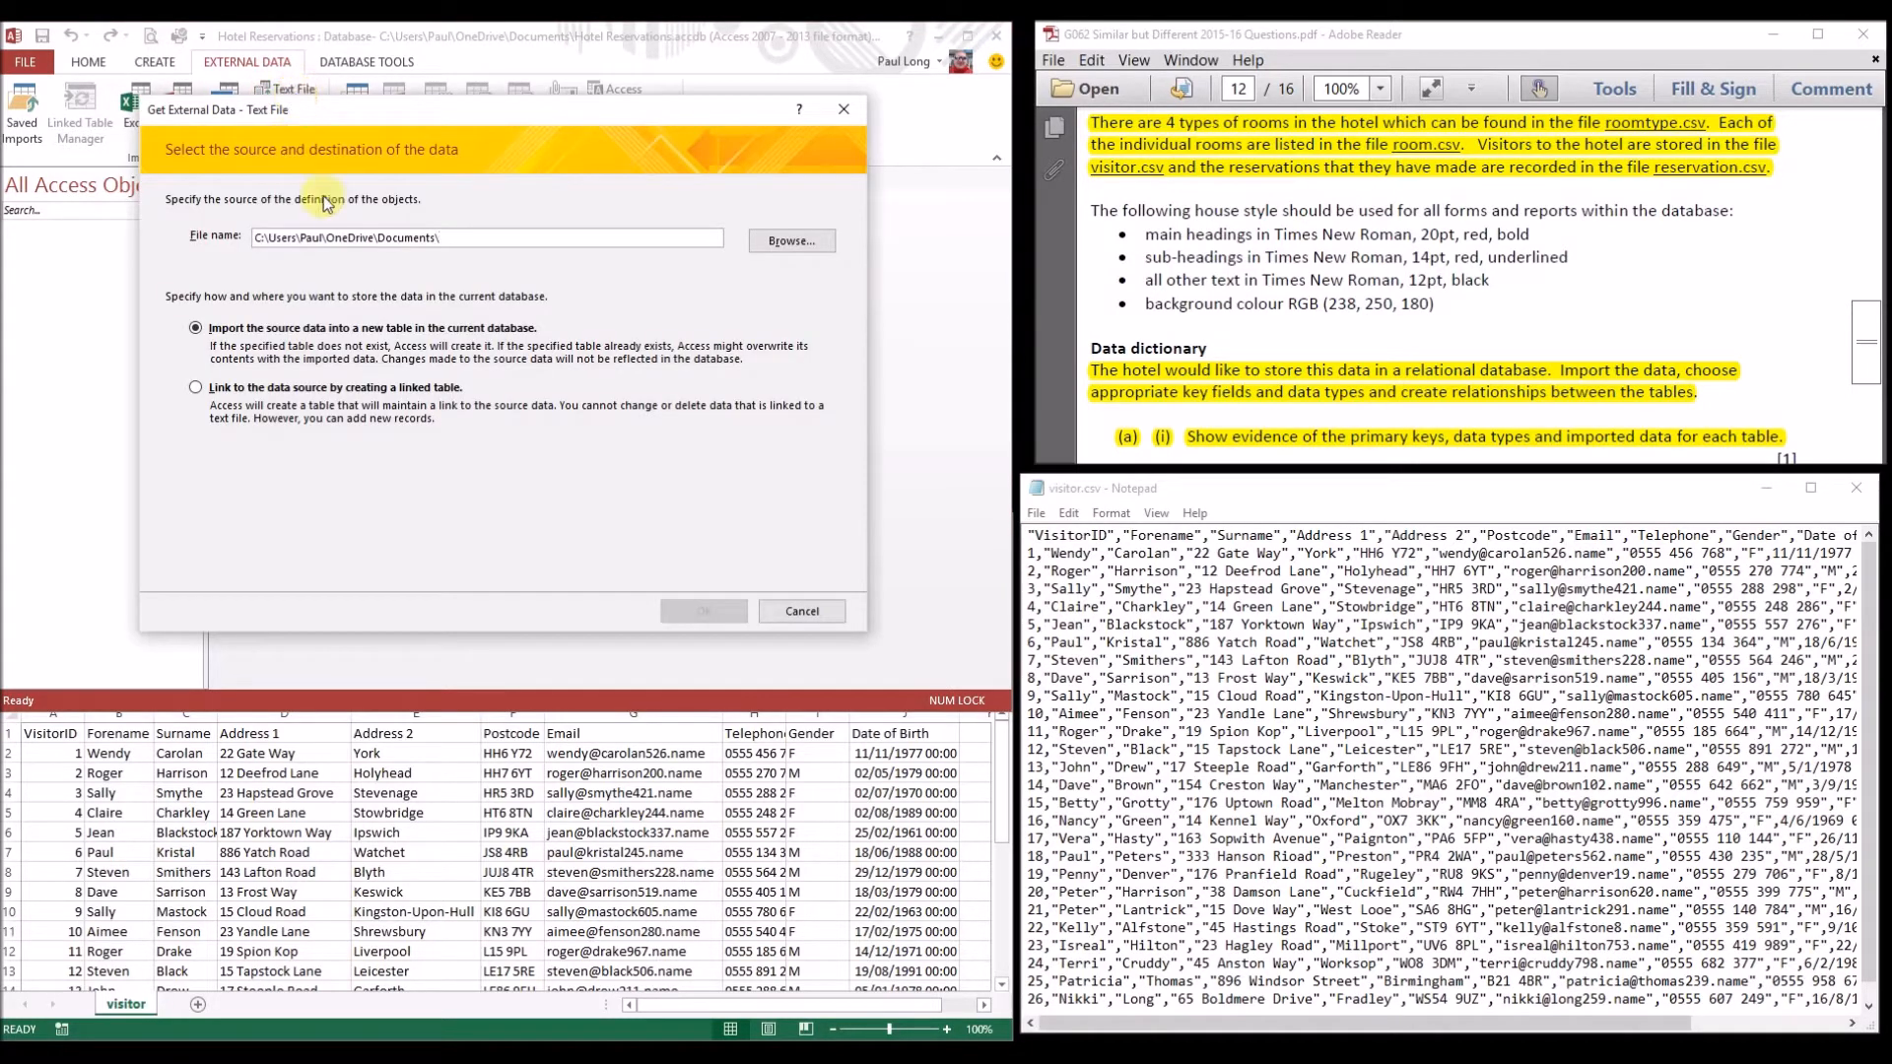
{"action": "left_click", "coordinate": [788, 243]}
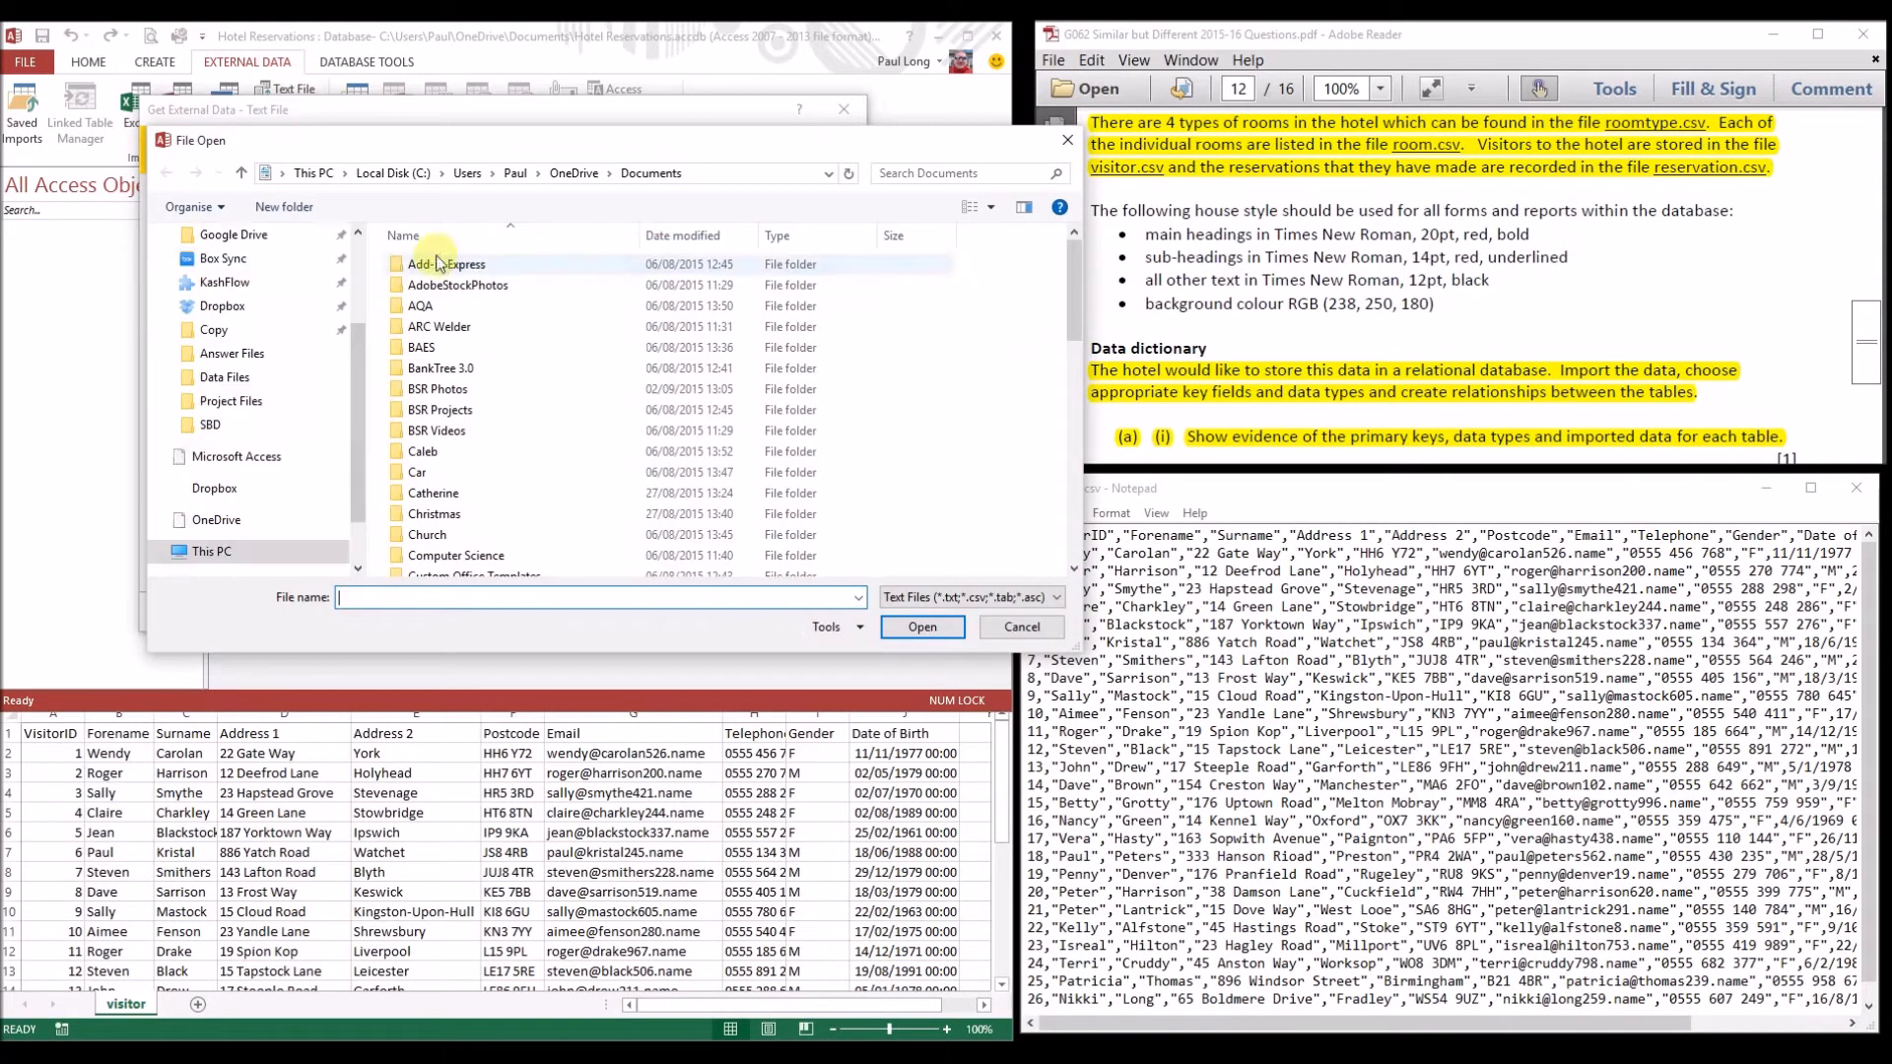
{"action": "left_click_drag", "start_coordinate": [354, 398], "coordinate": [375, 284]}
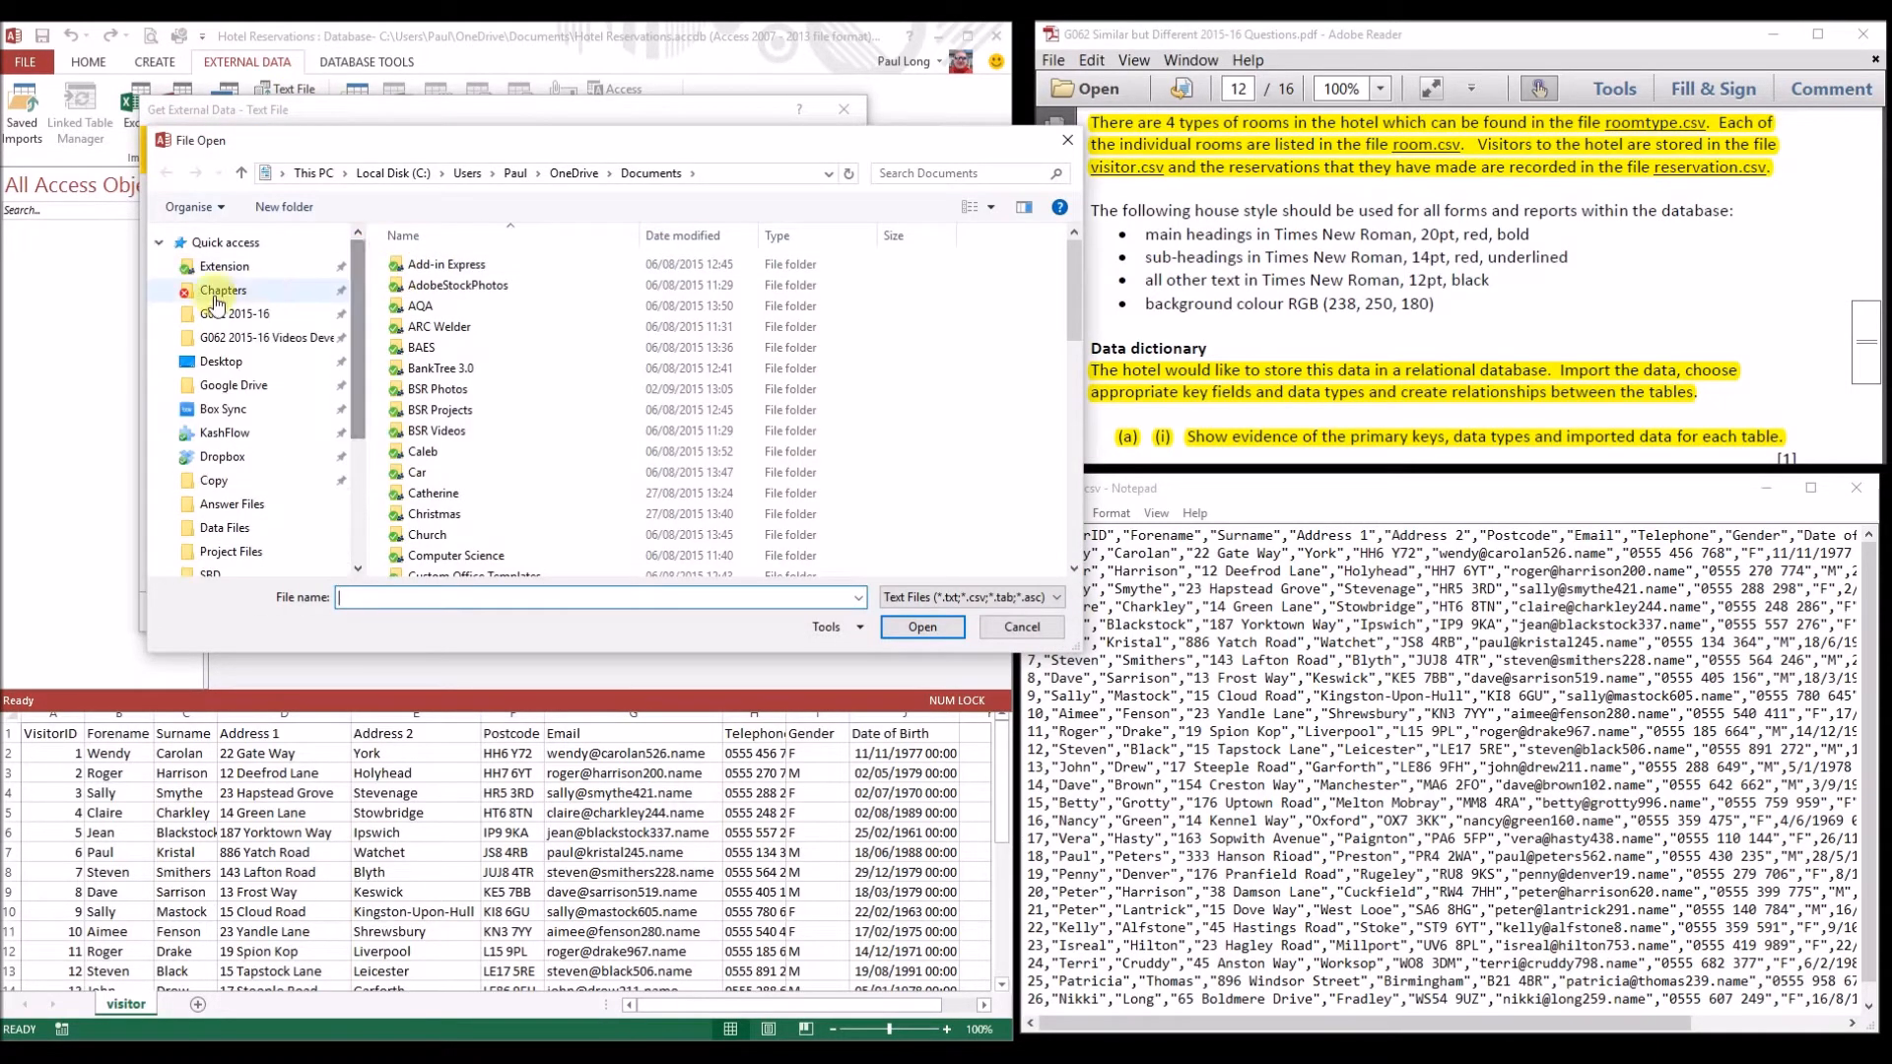
{"action": "left_click", "coordinate": [290, 366]}
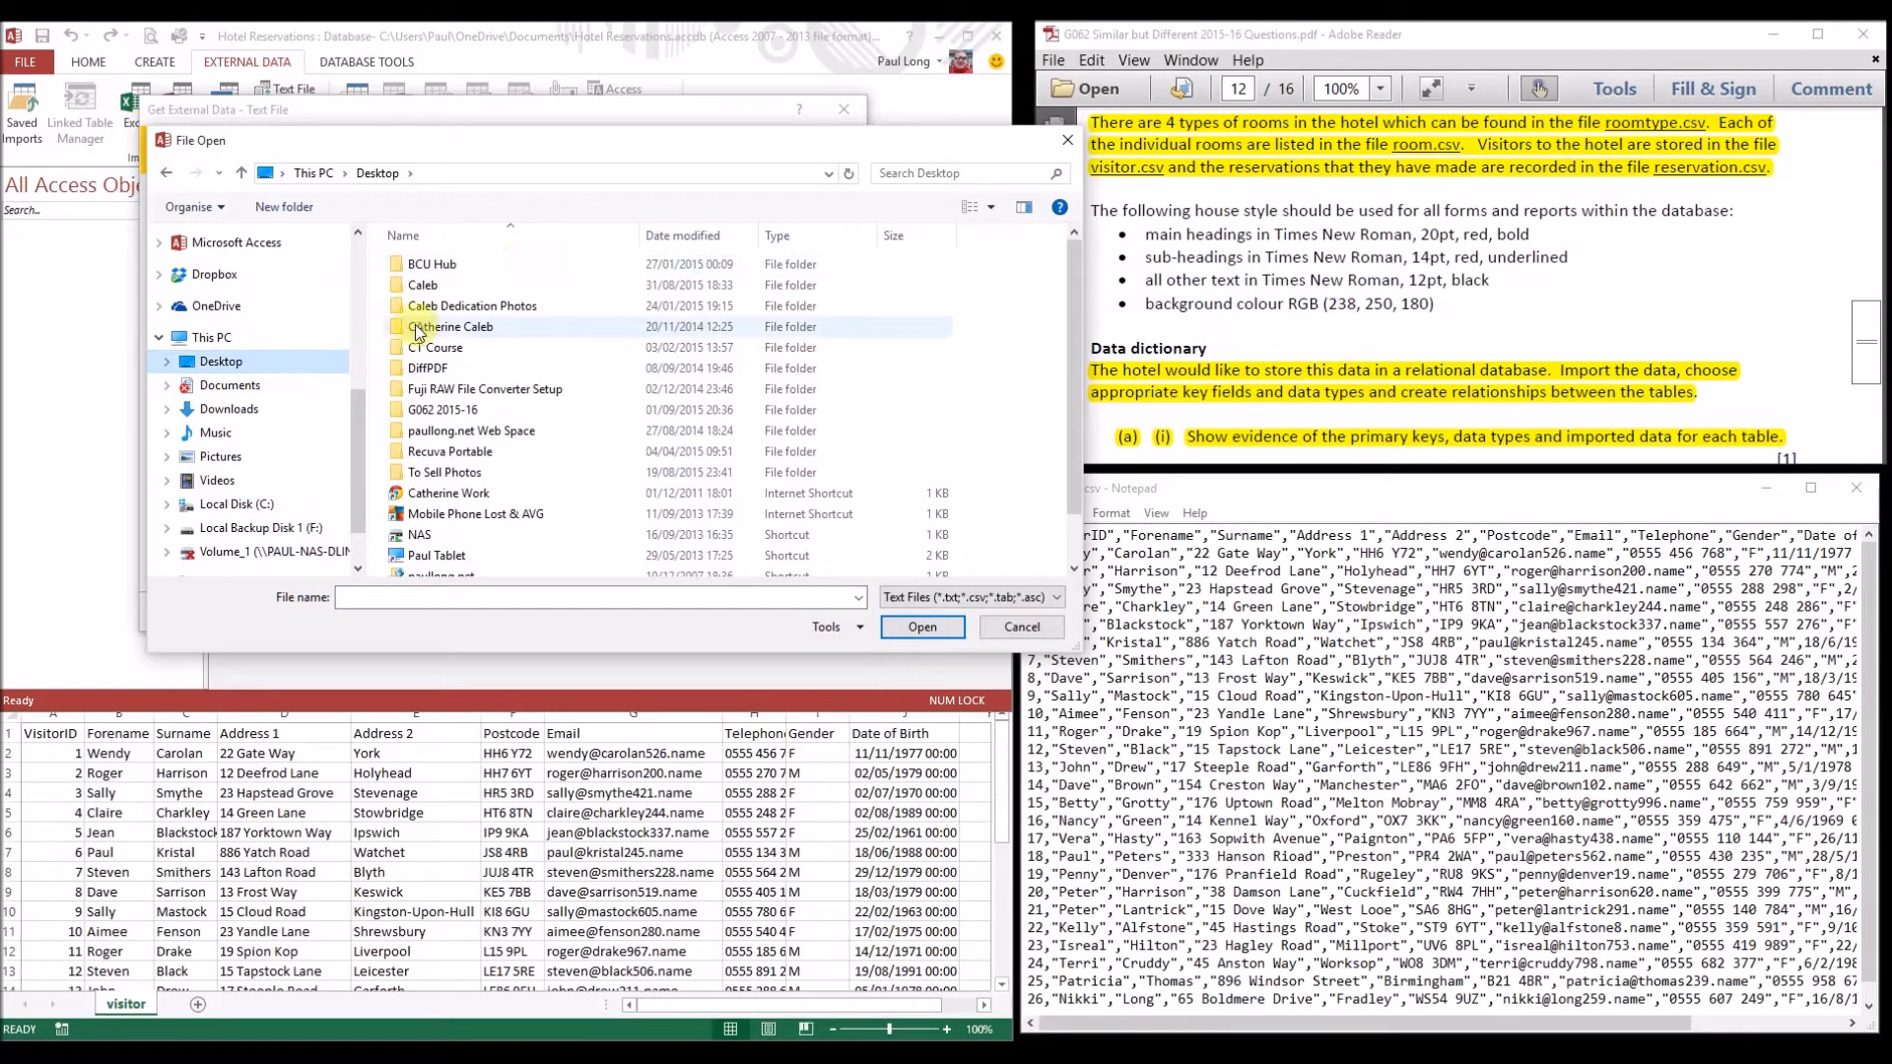
{"action": "double_click", "coordinate": [445, 410]}
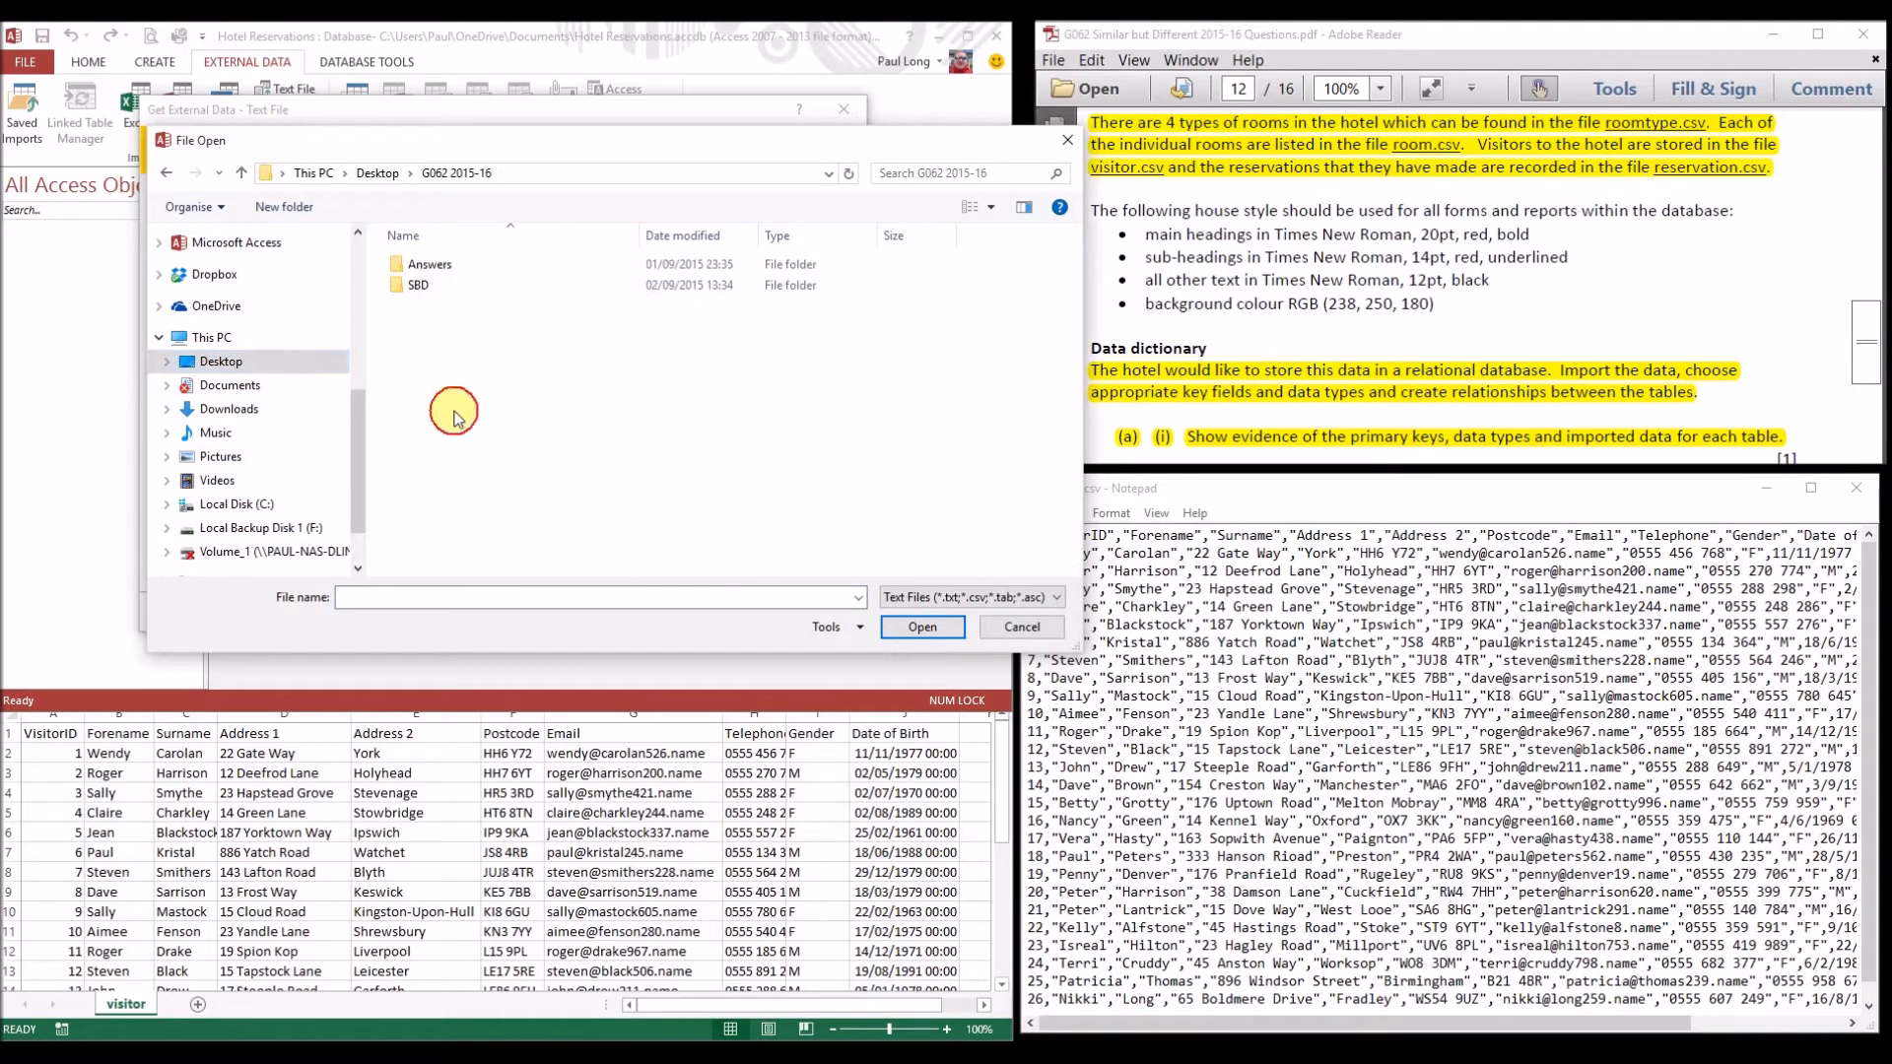
{"action": "double_click", "coordinate": [425, 285]}
{"action": "double_click", "coordinate": [431, 285]}
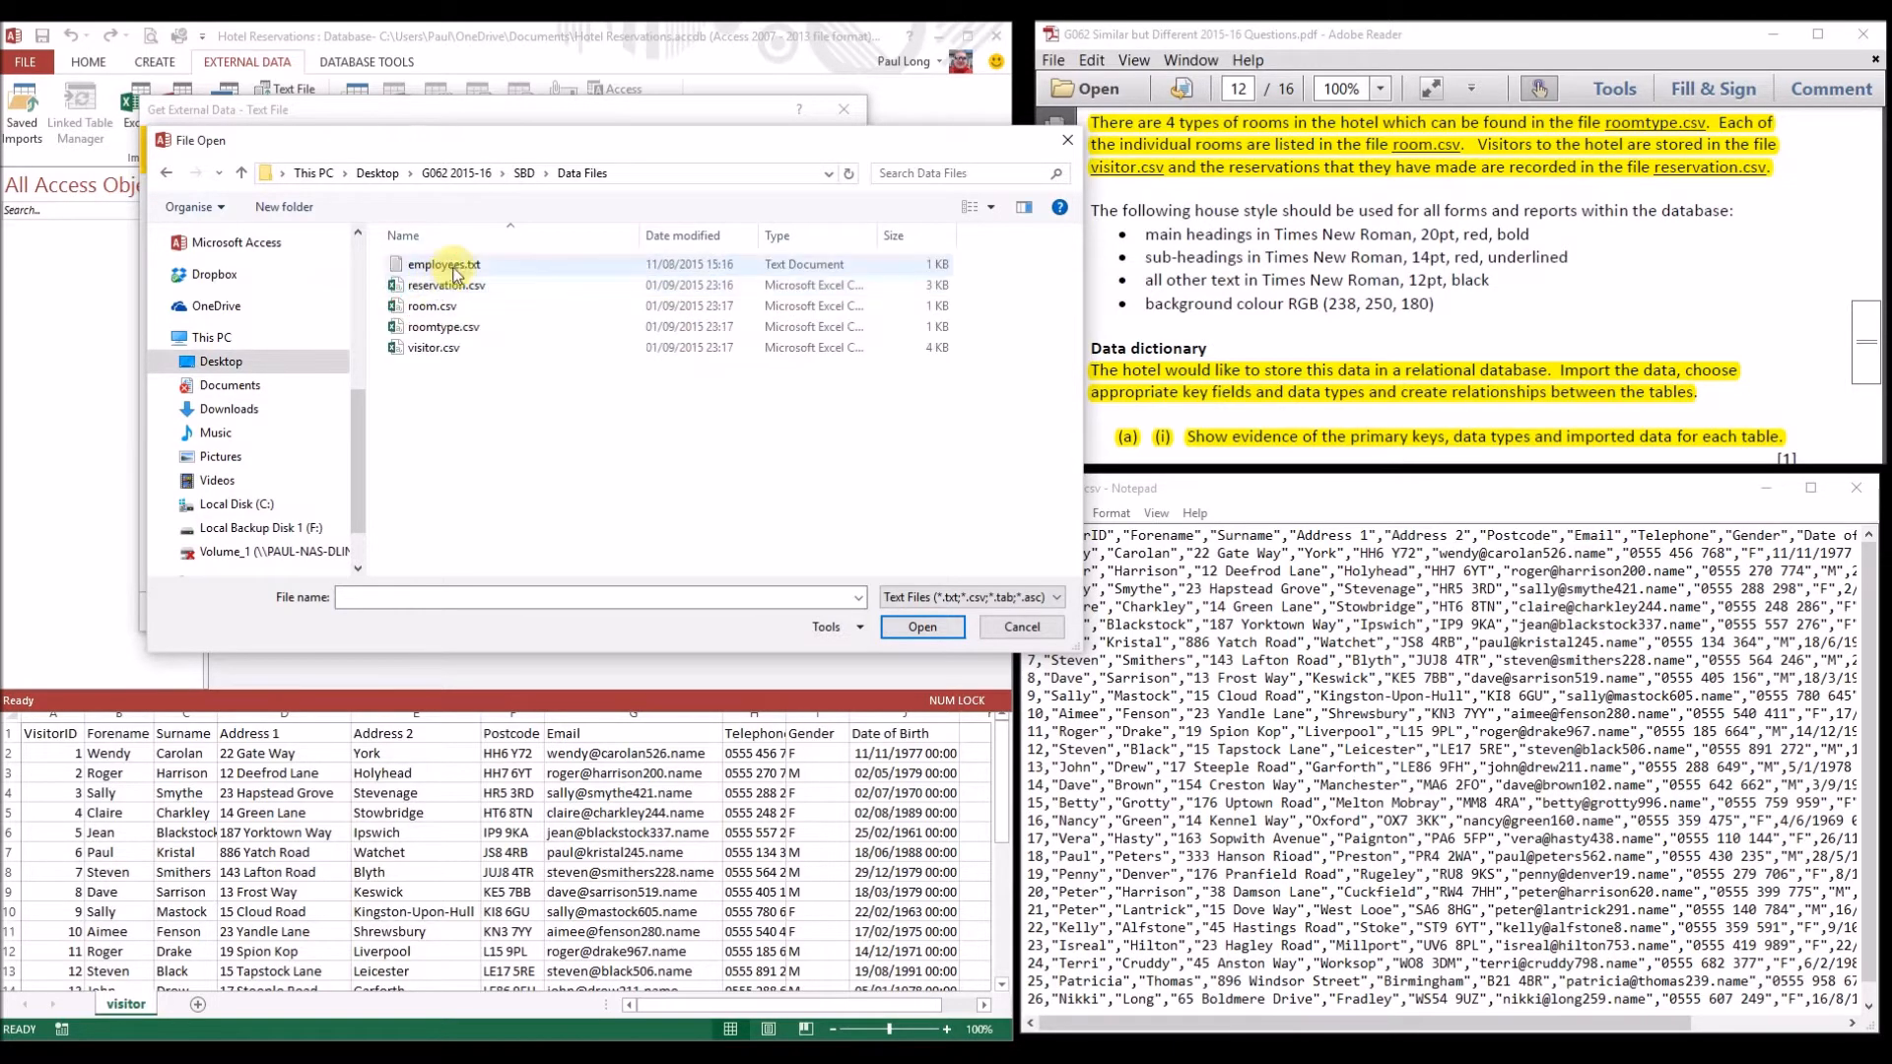
{"action": "left_click", "coordinate": [430, 350]}
{"action": "left_click", "coordinate": [922, 628]}
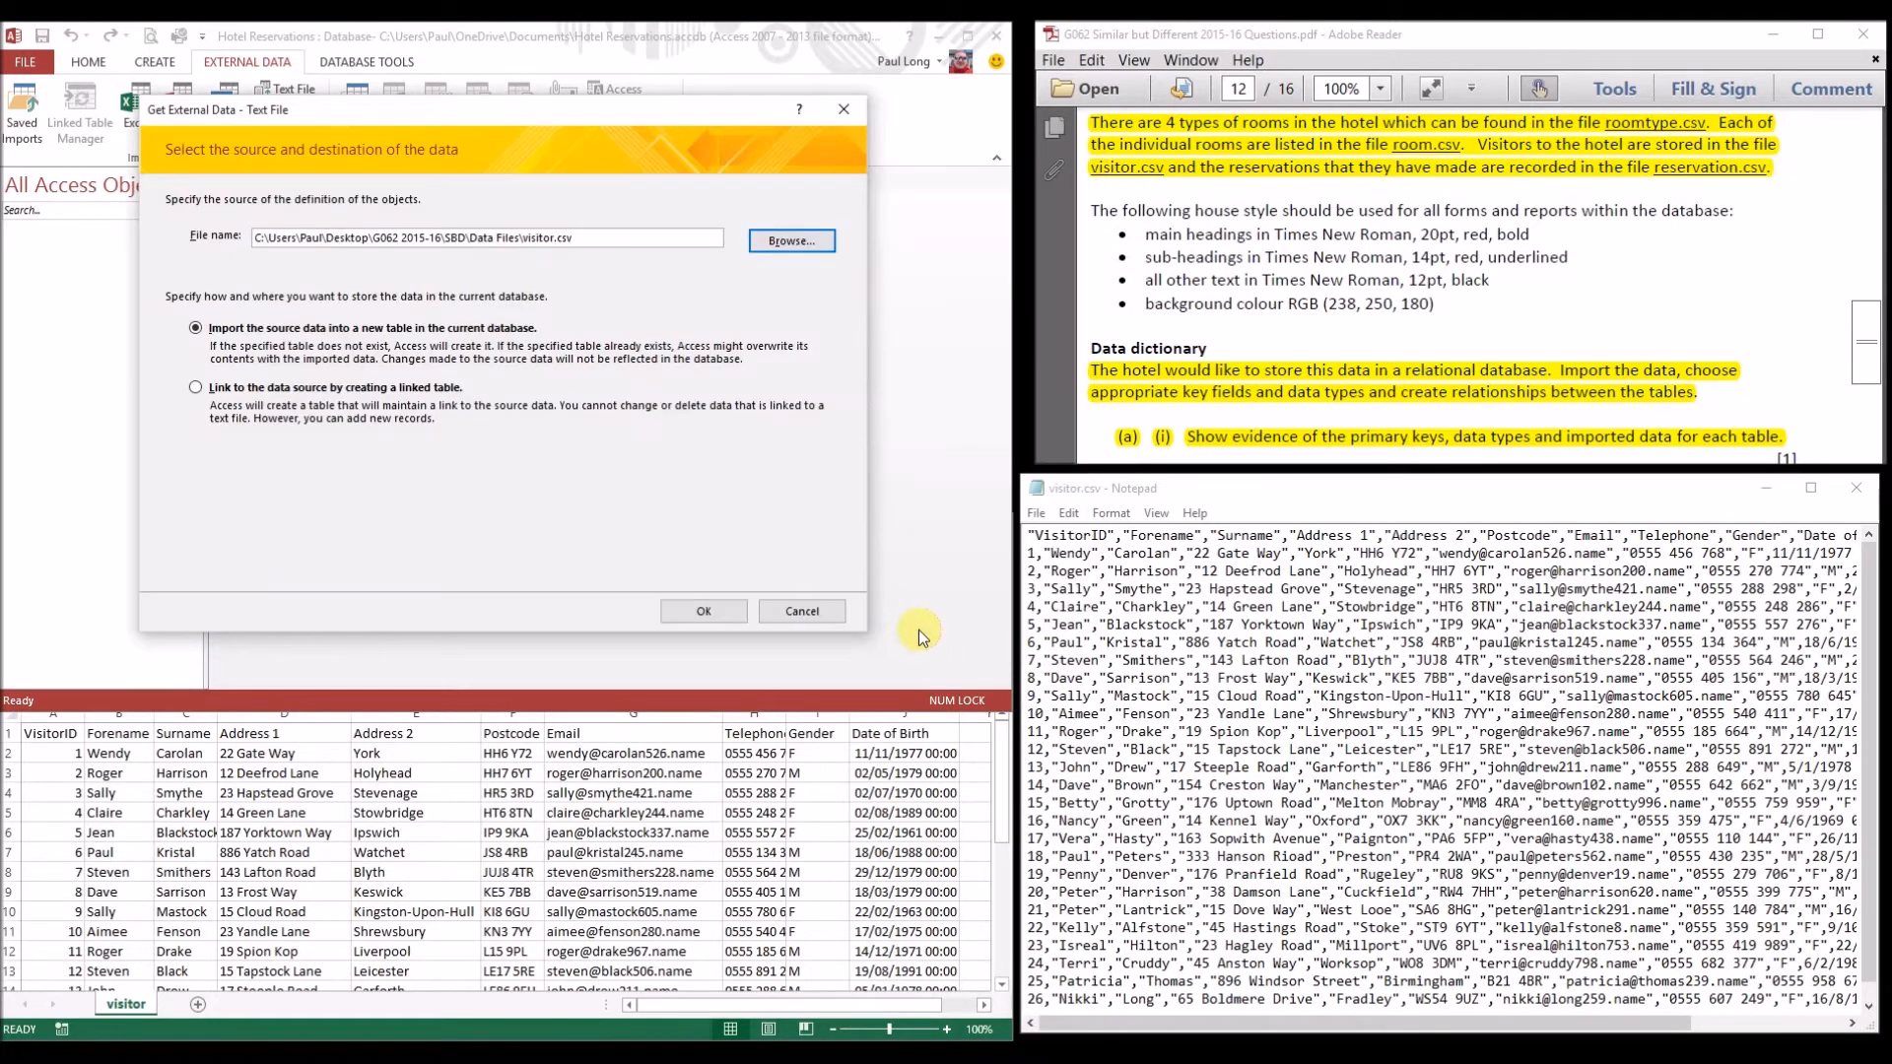
{"action": "left_click", "coordinate": [703, 611]}
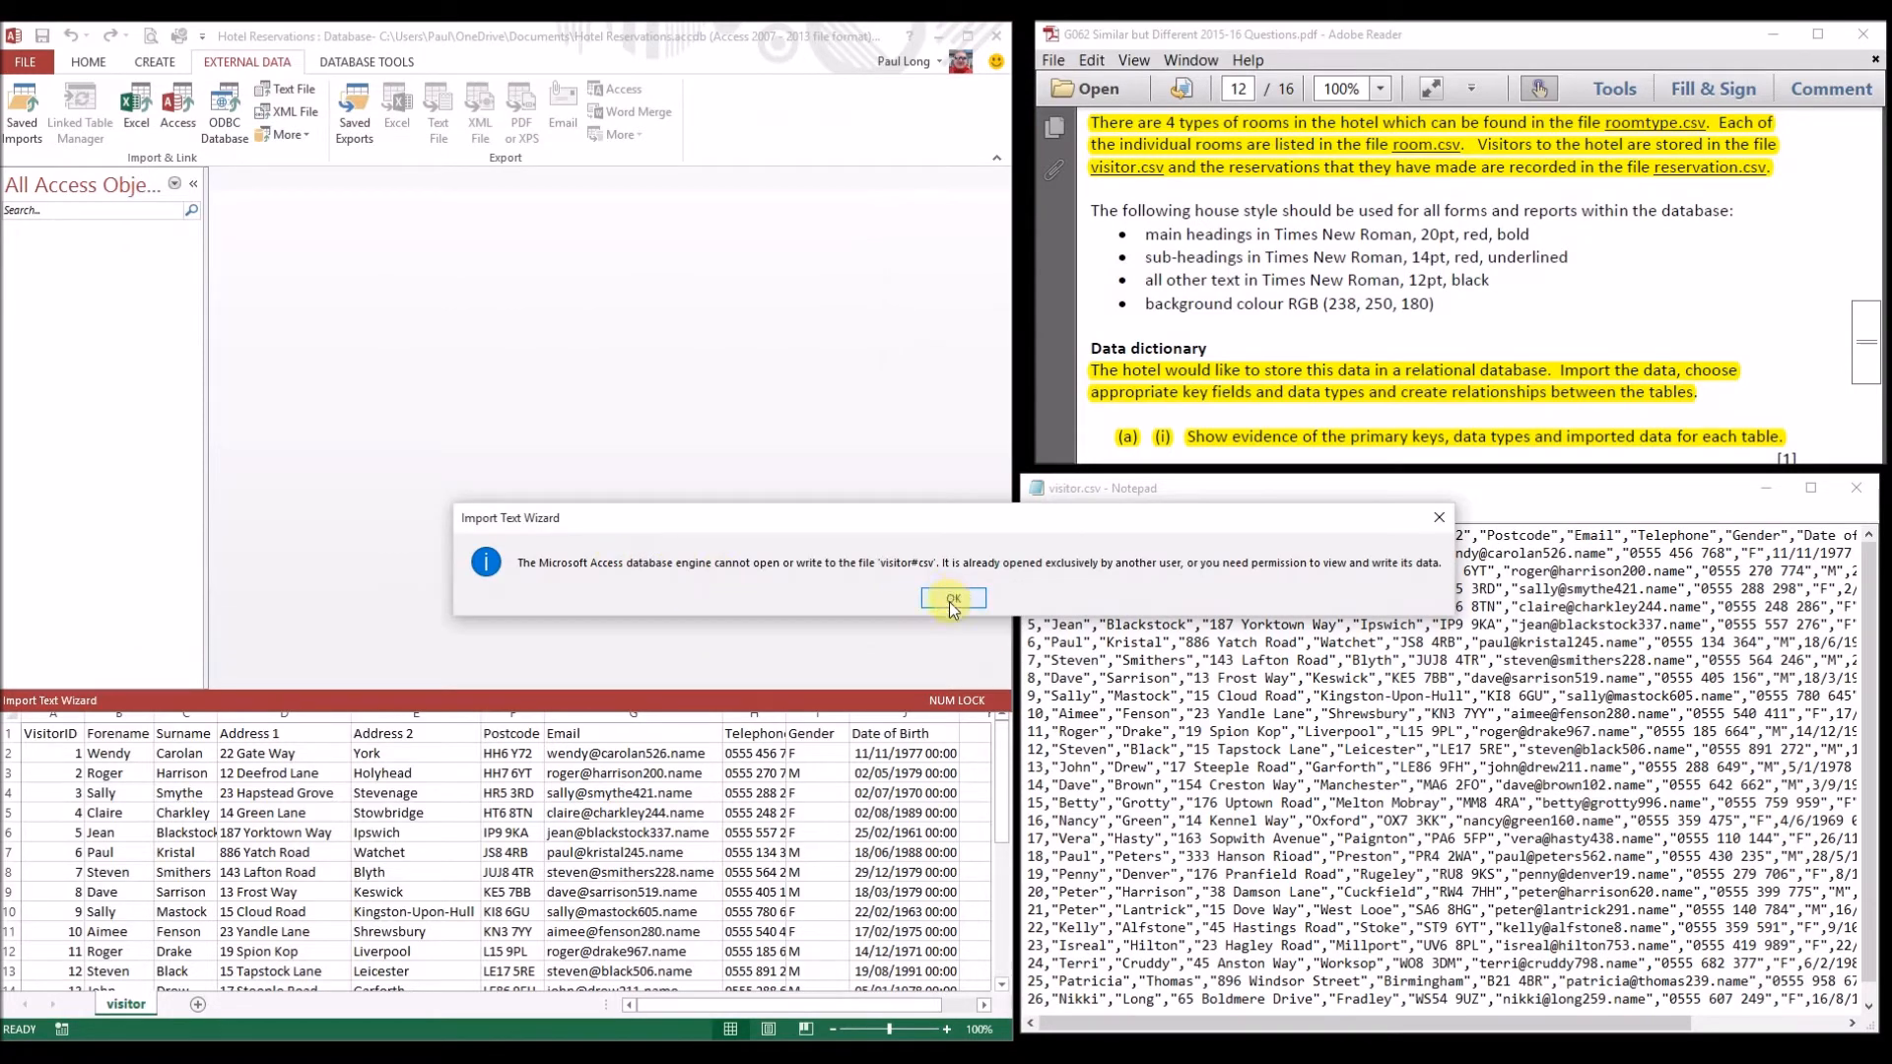
{"action": "left_click", "coordinate": [948, 602]}
- Close visitor.csv in both Excel and Notepad, and enlarge the Access window downward
{"action": "left_click", "coordinate": [907, 772]}
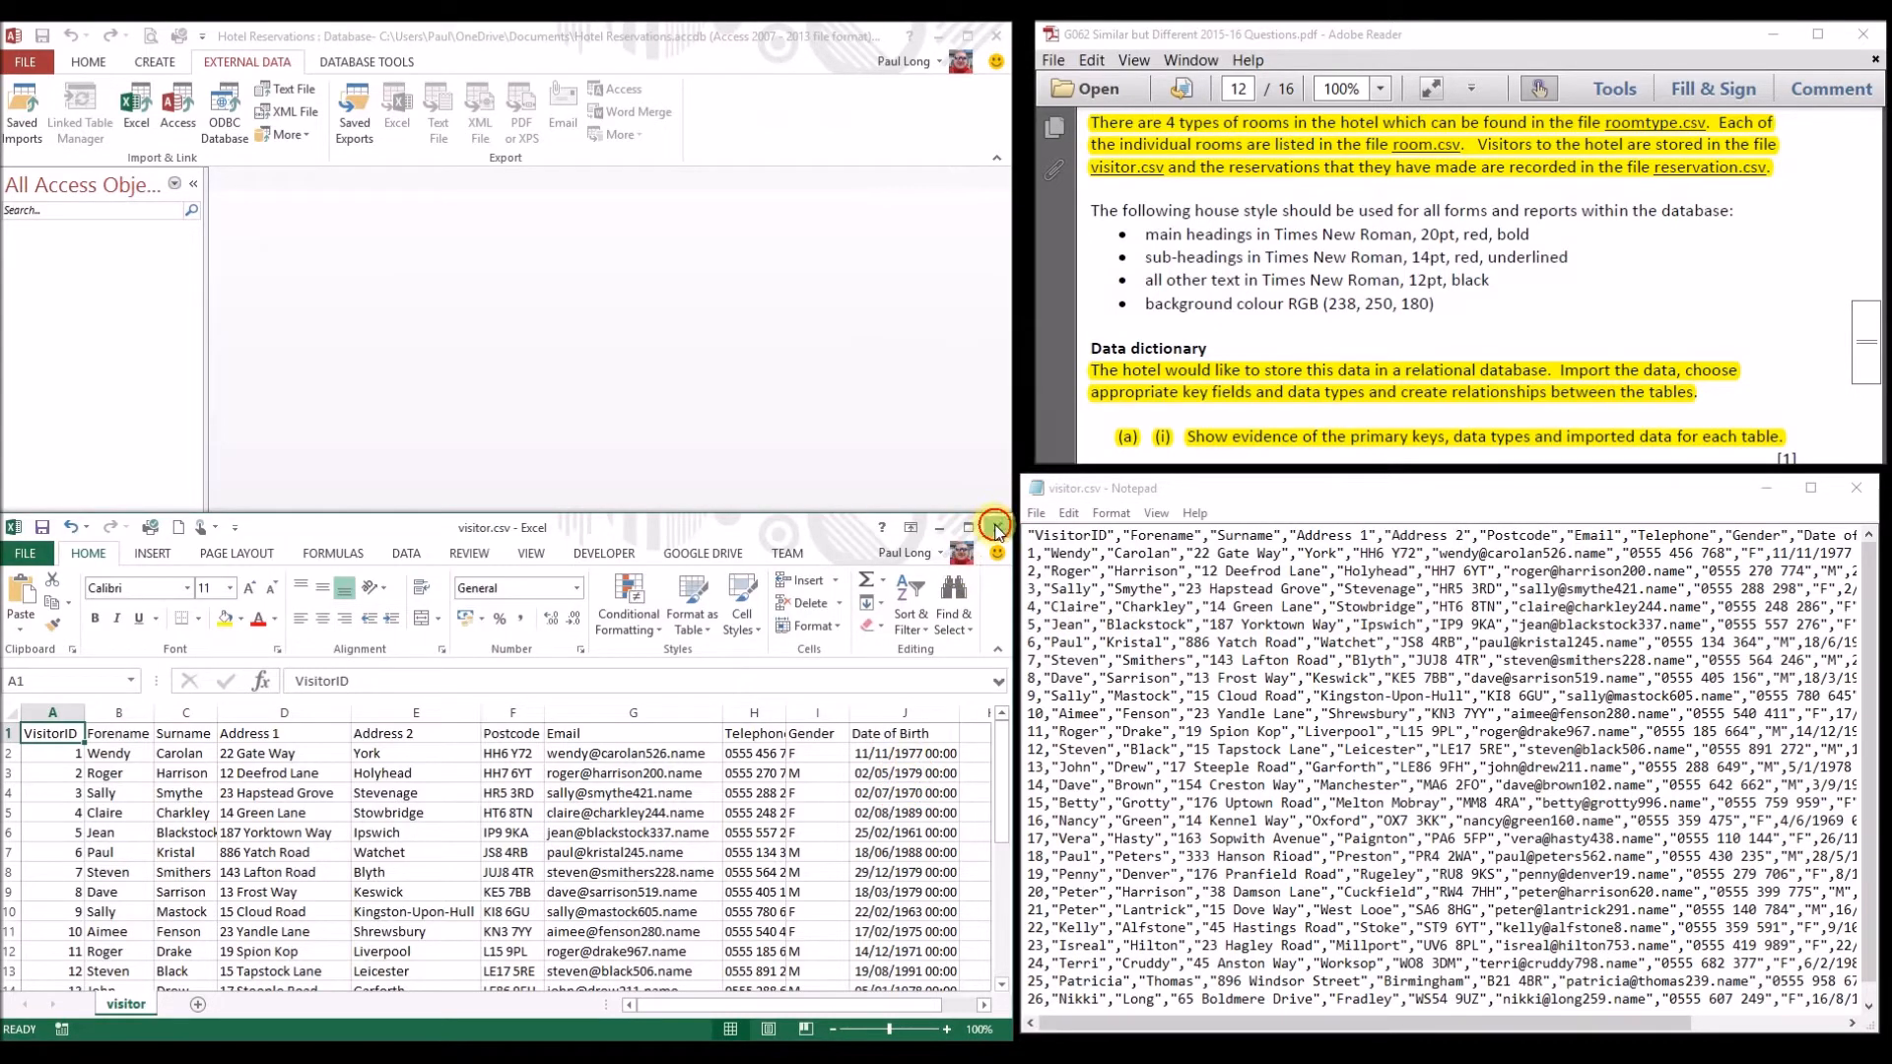
{"action": "left_click", "coordinate": [998, 527]}
{"action": "left_click", "coordinate": [945, 564]}
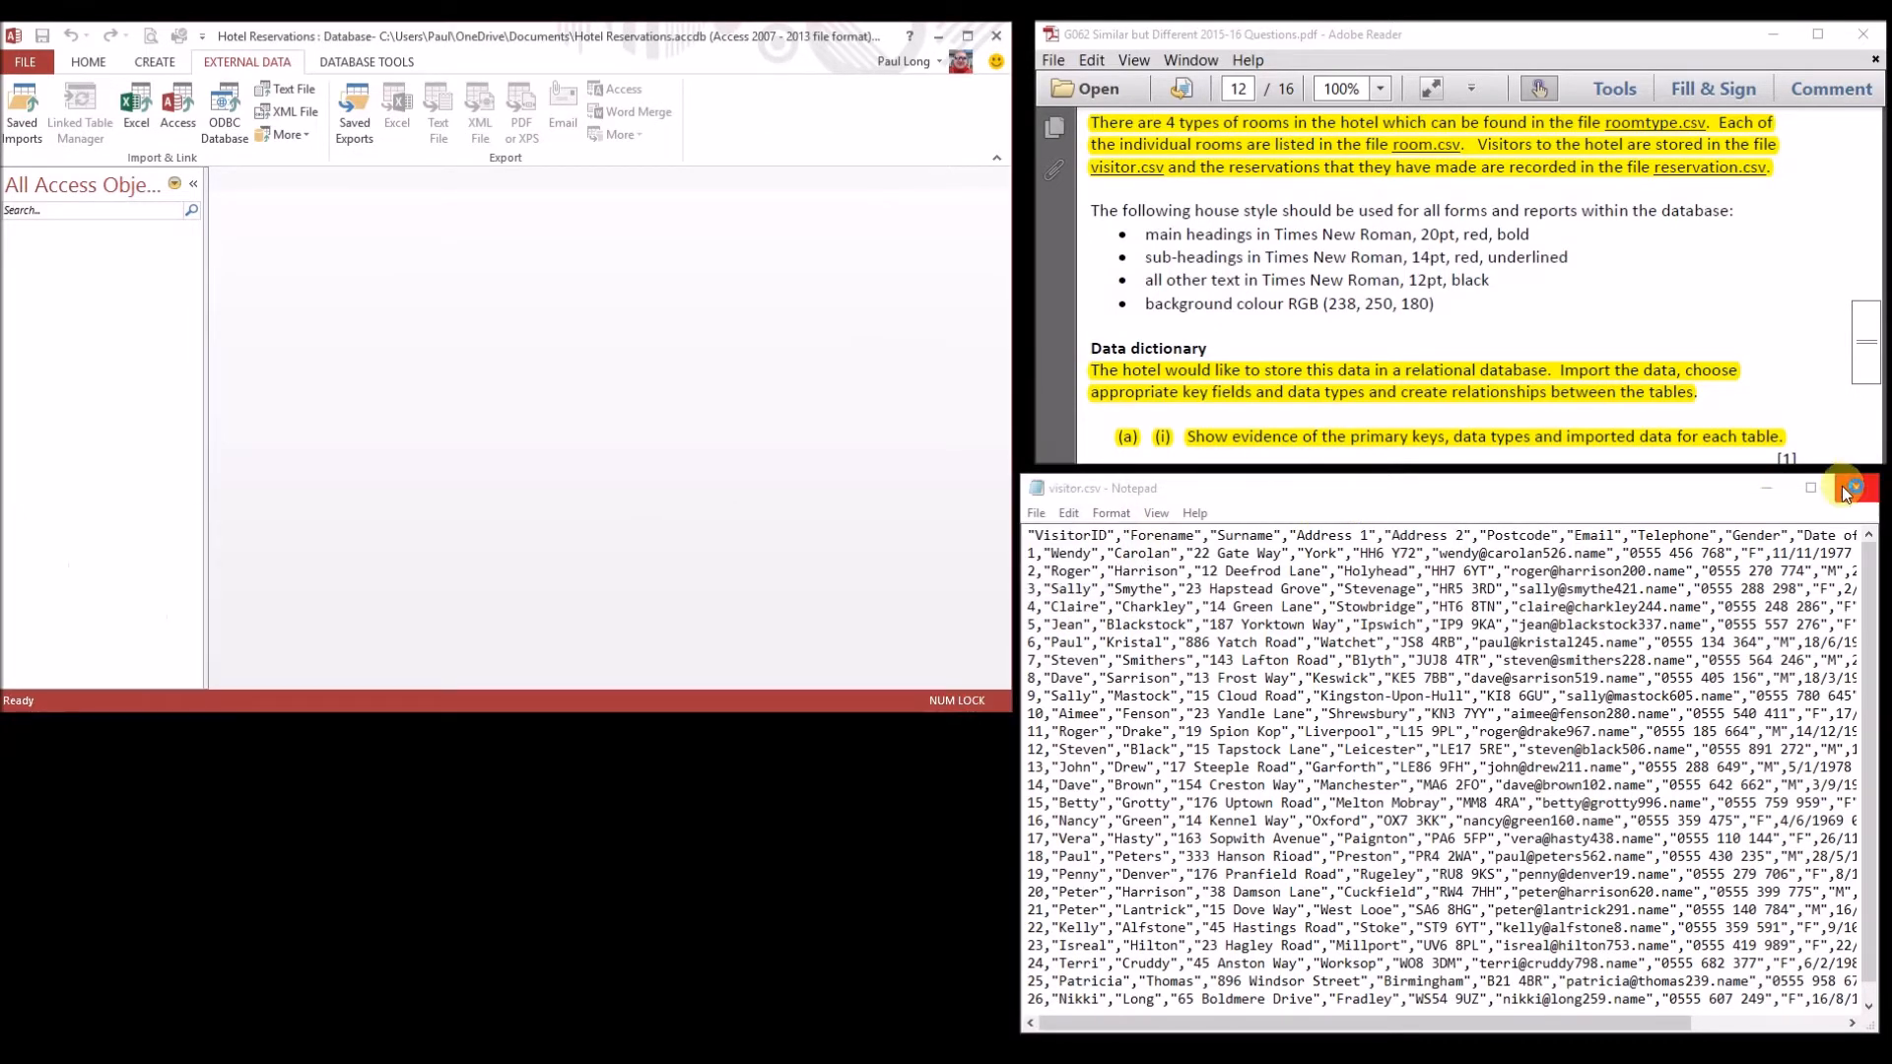
{"action": "left_click", "coordinate": [1846, 492]}
{"action": "left_click_drag", "start_coordinate": [1000, 705], "coordinate": [1008, 1001]}
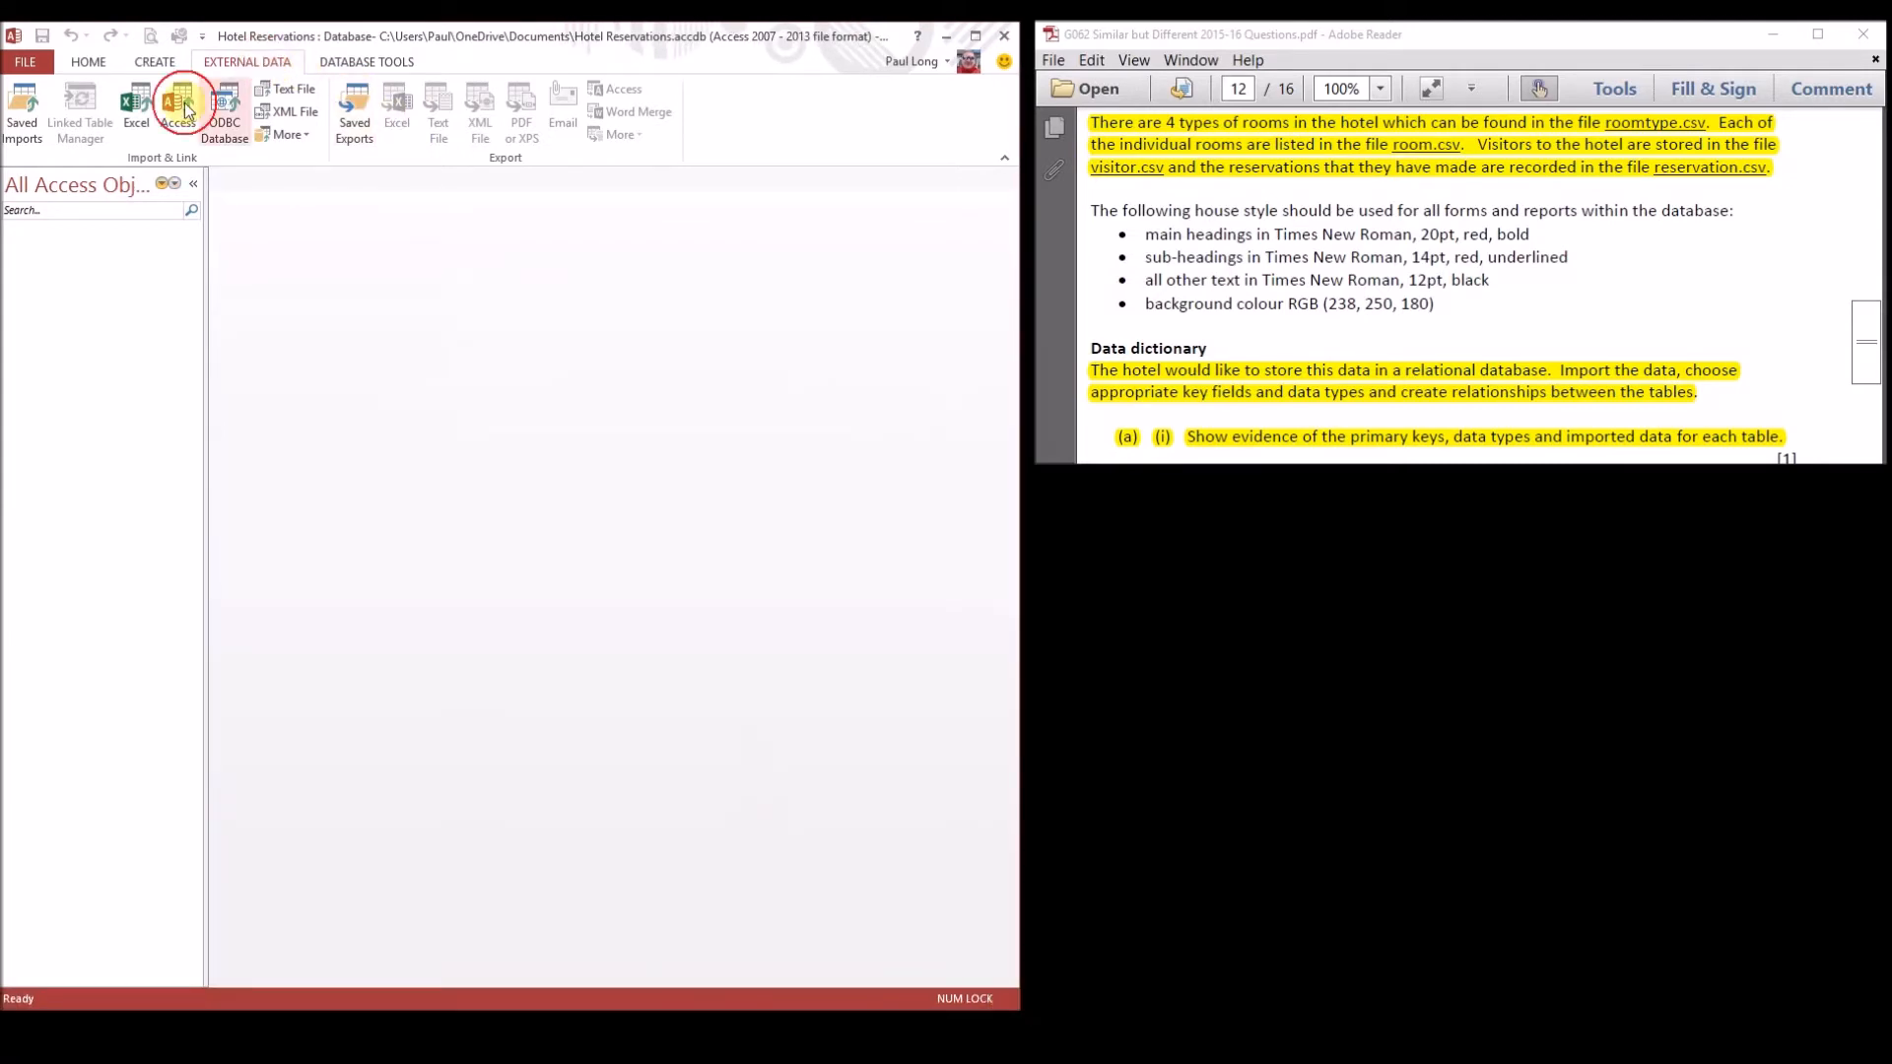
- Start a text file import of visitor.csv from the Data Files folder into a new table in the current database
{"action": "left_click", "coordinate": [295, 89]}
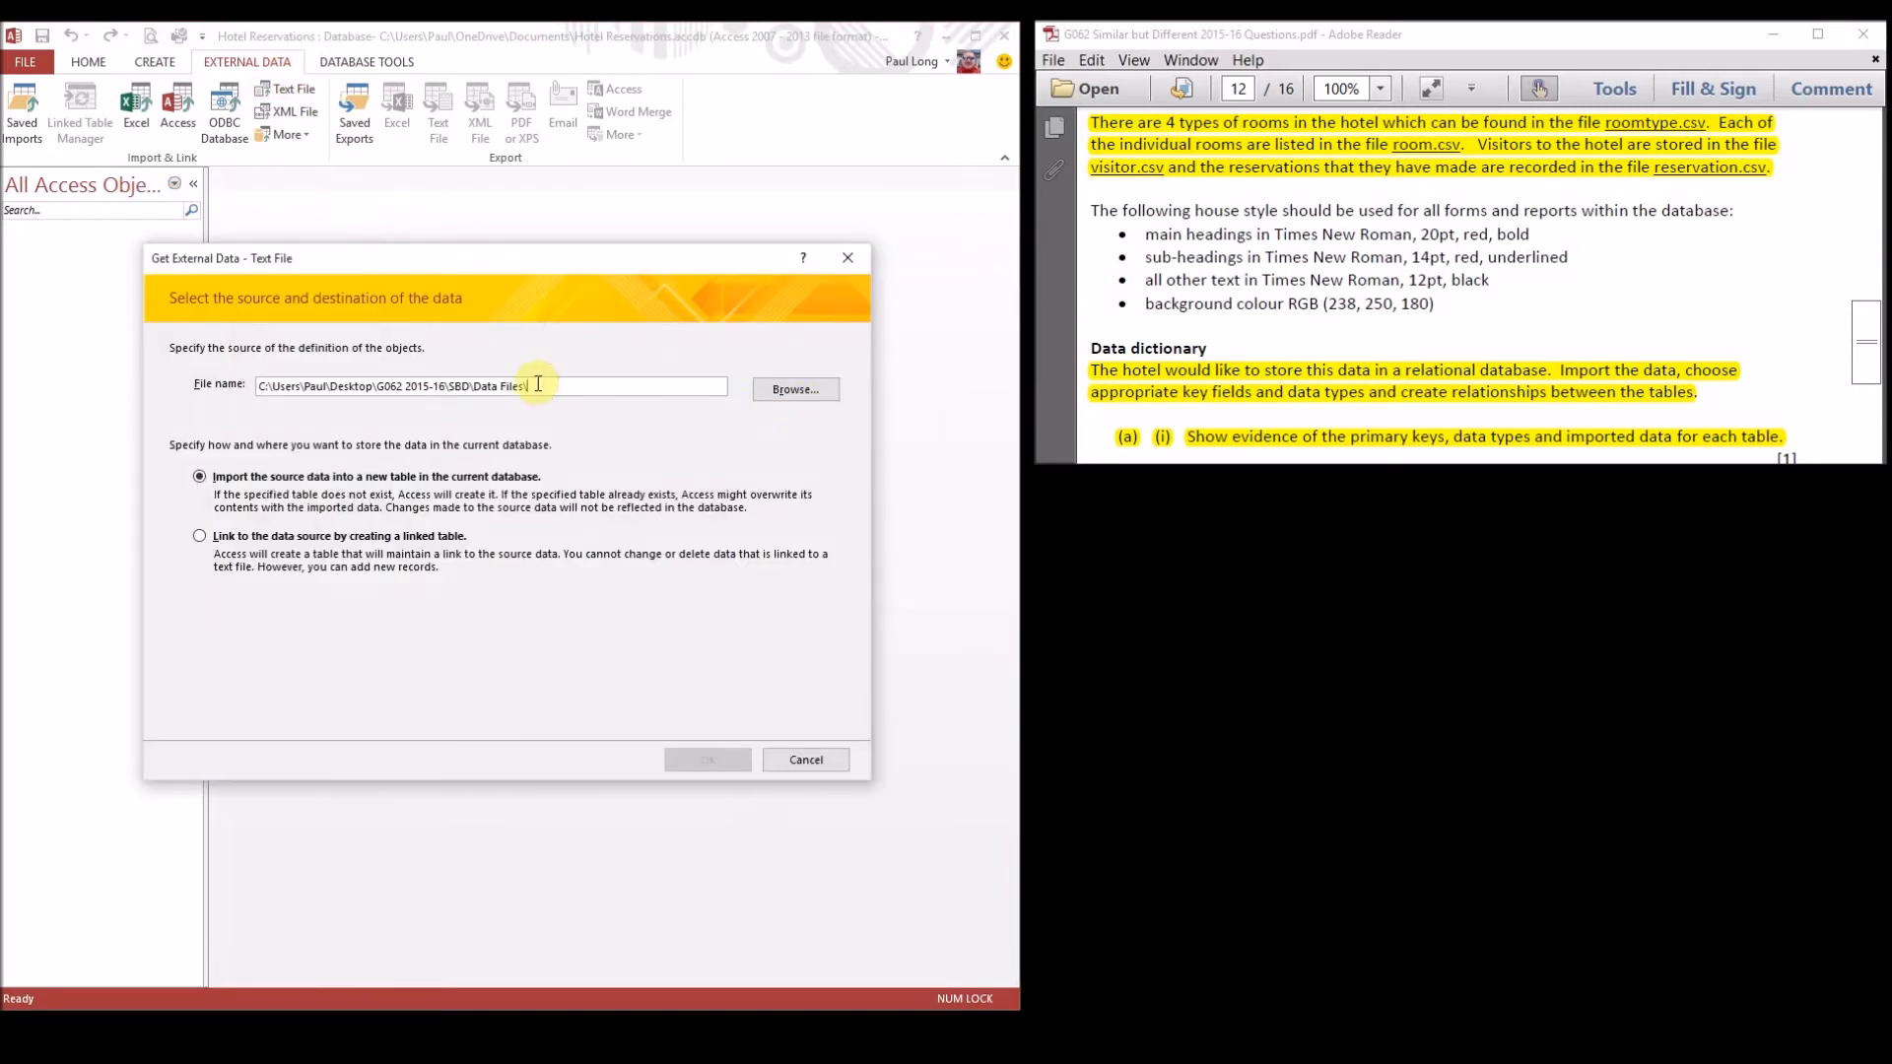
{"action": "left_click", "coordinate": [788, 389]}
{"action": "double_click", "coordinate": [497, 510]}
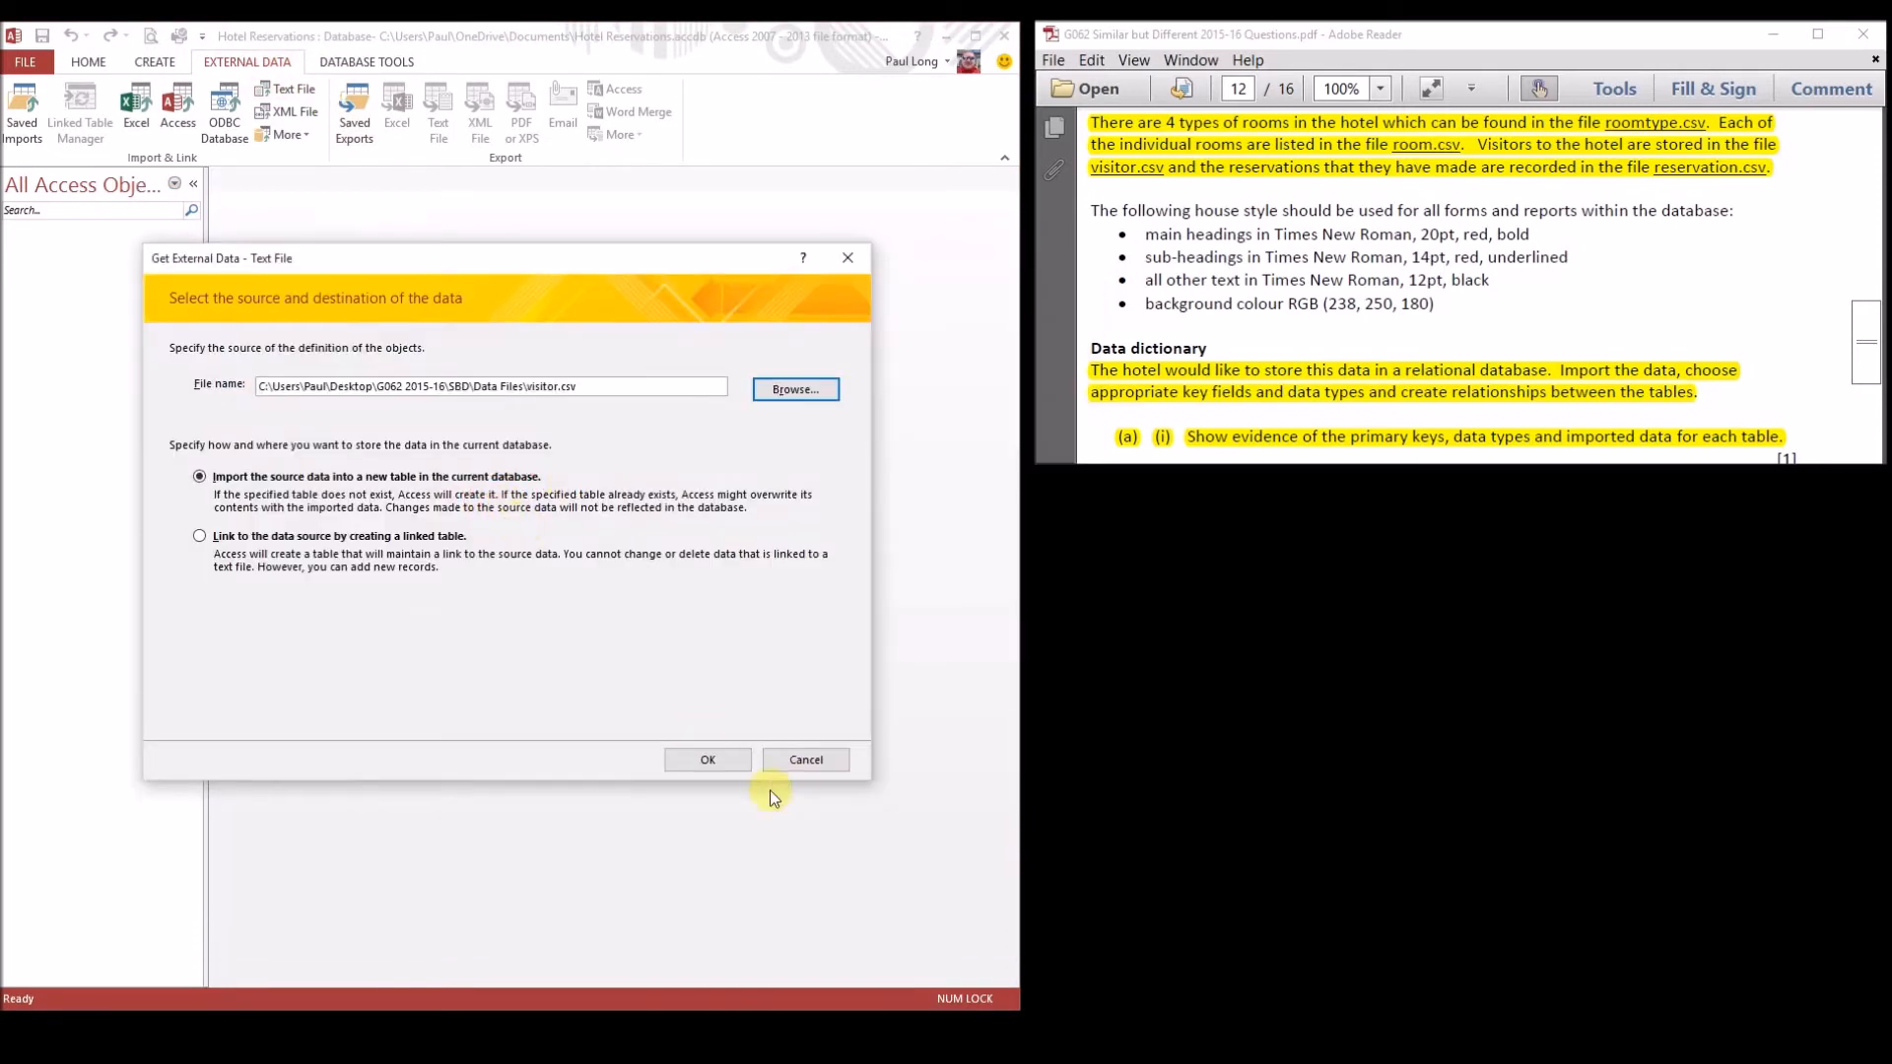
{"action": "left_click", "coordinate": [709, 758]}
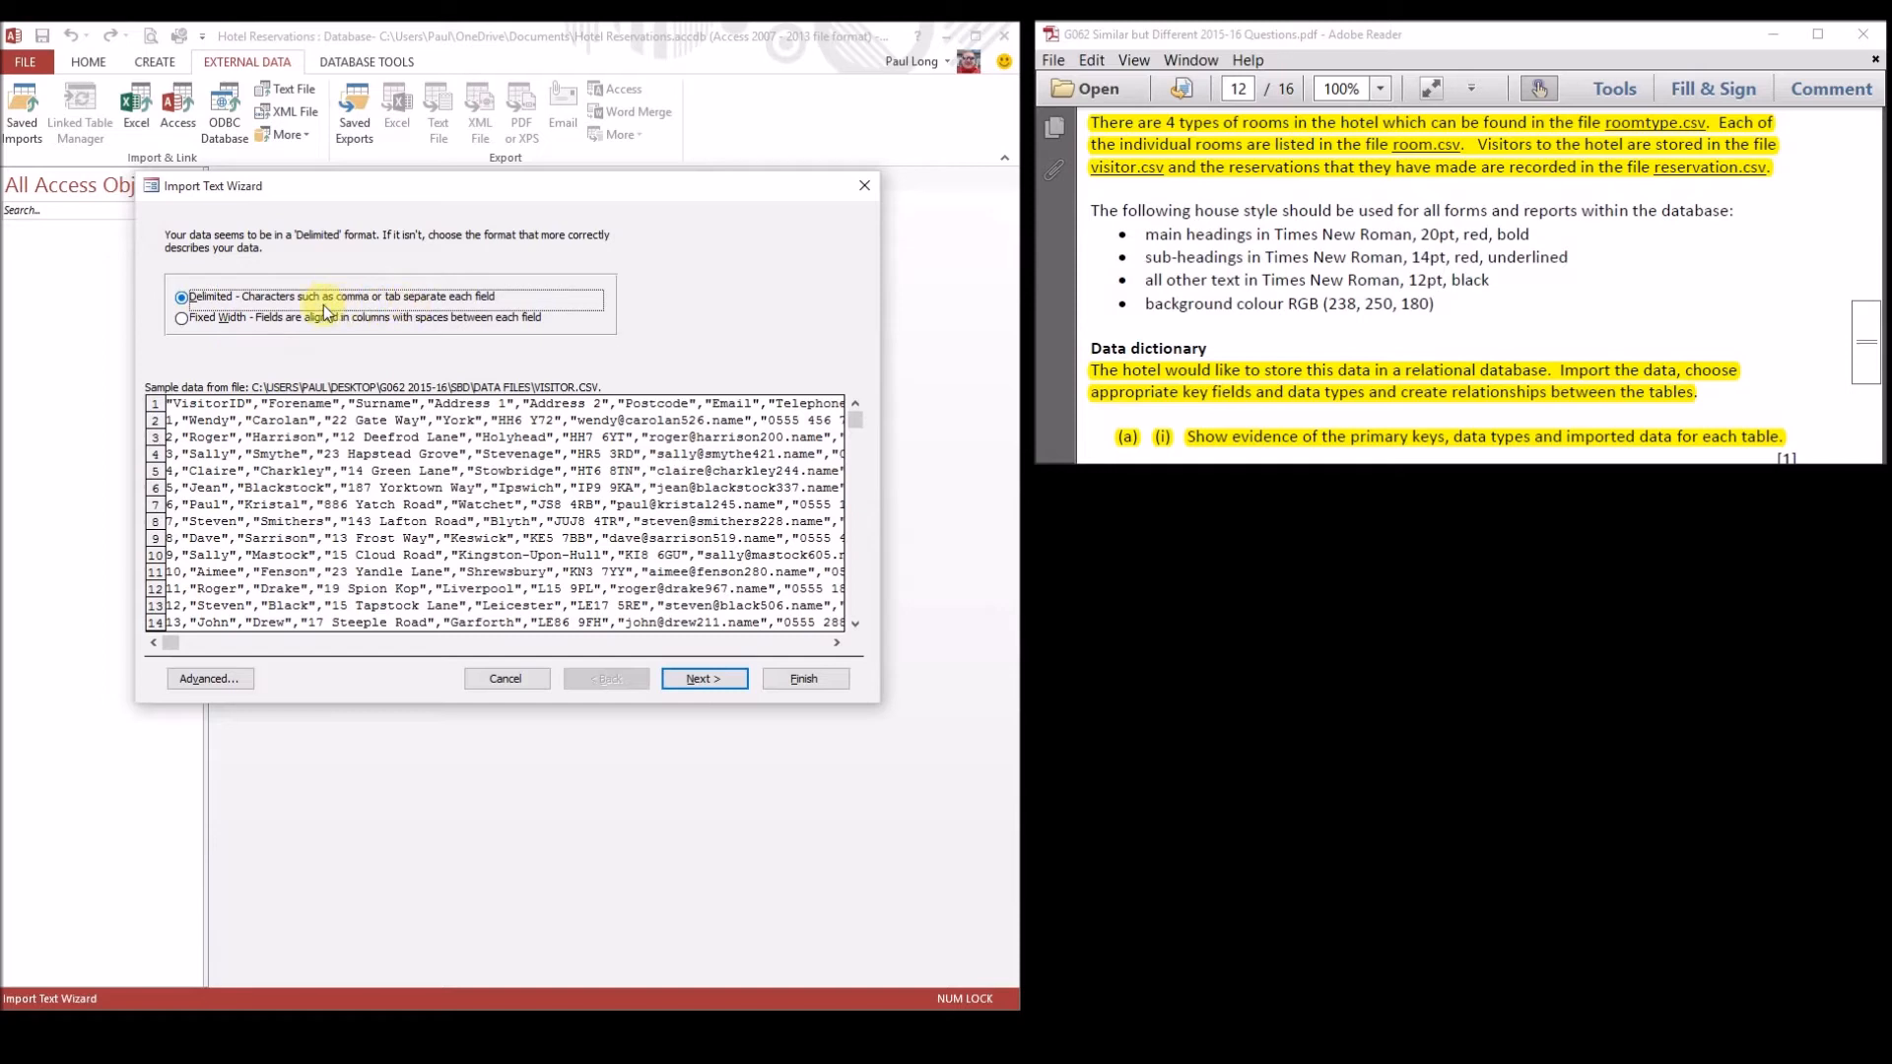
- Keep the import delimited by commas and mark the first row as containing field names
{"action": "left_click", "coordinate": [711, 680]}
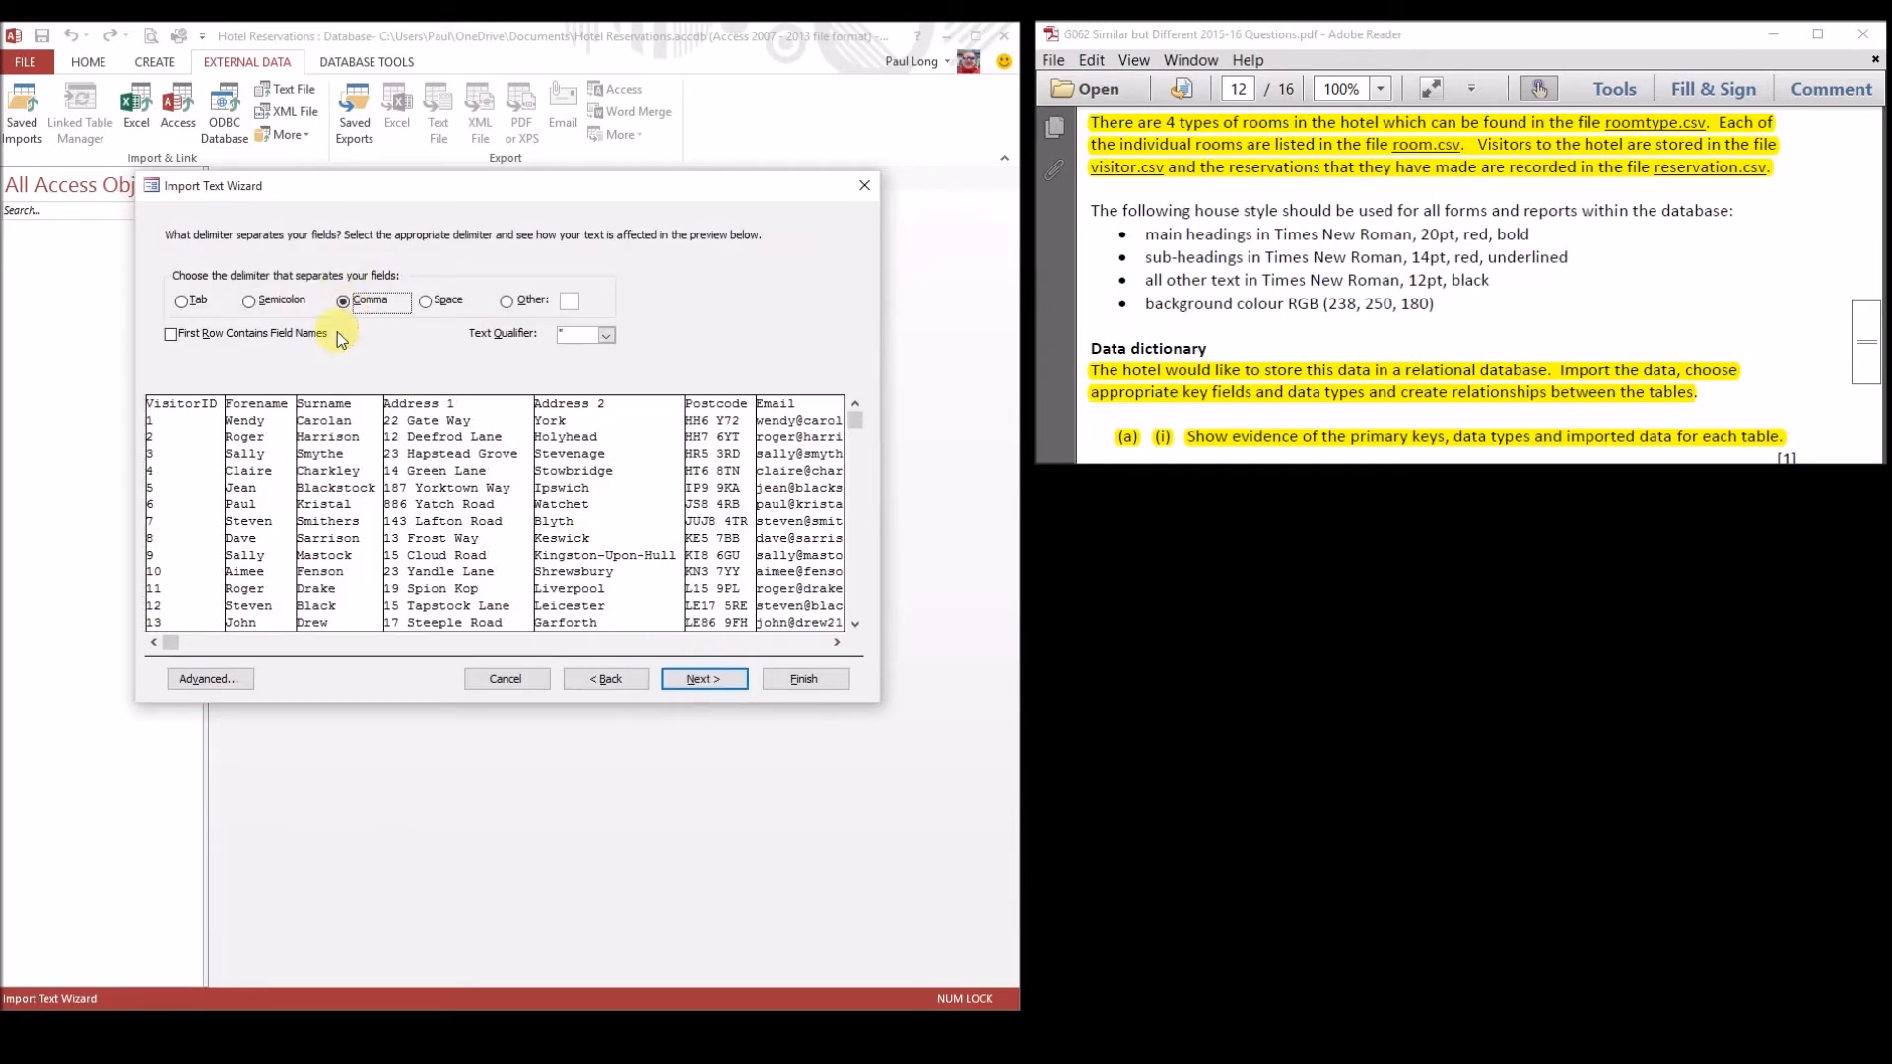
{"action": "left_click", "coordinate": [172, 337]}
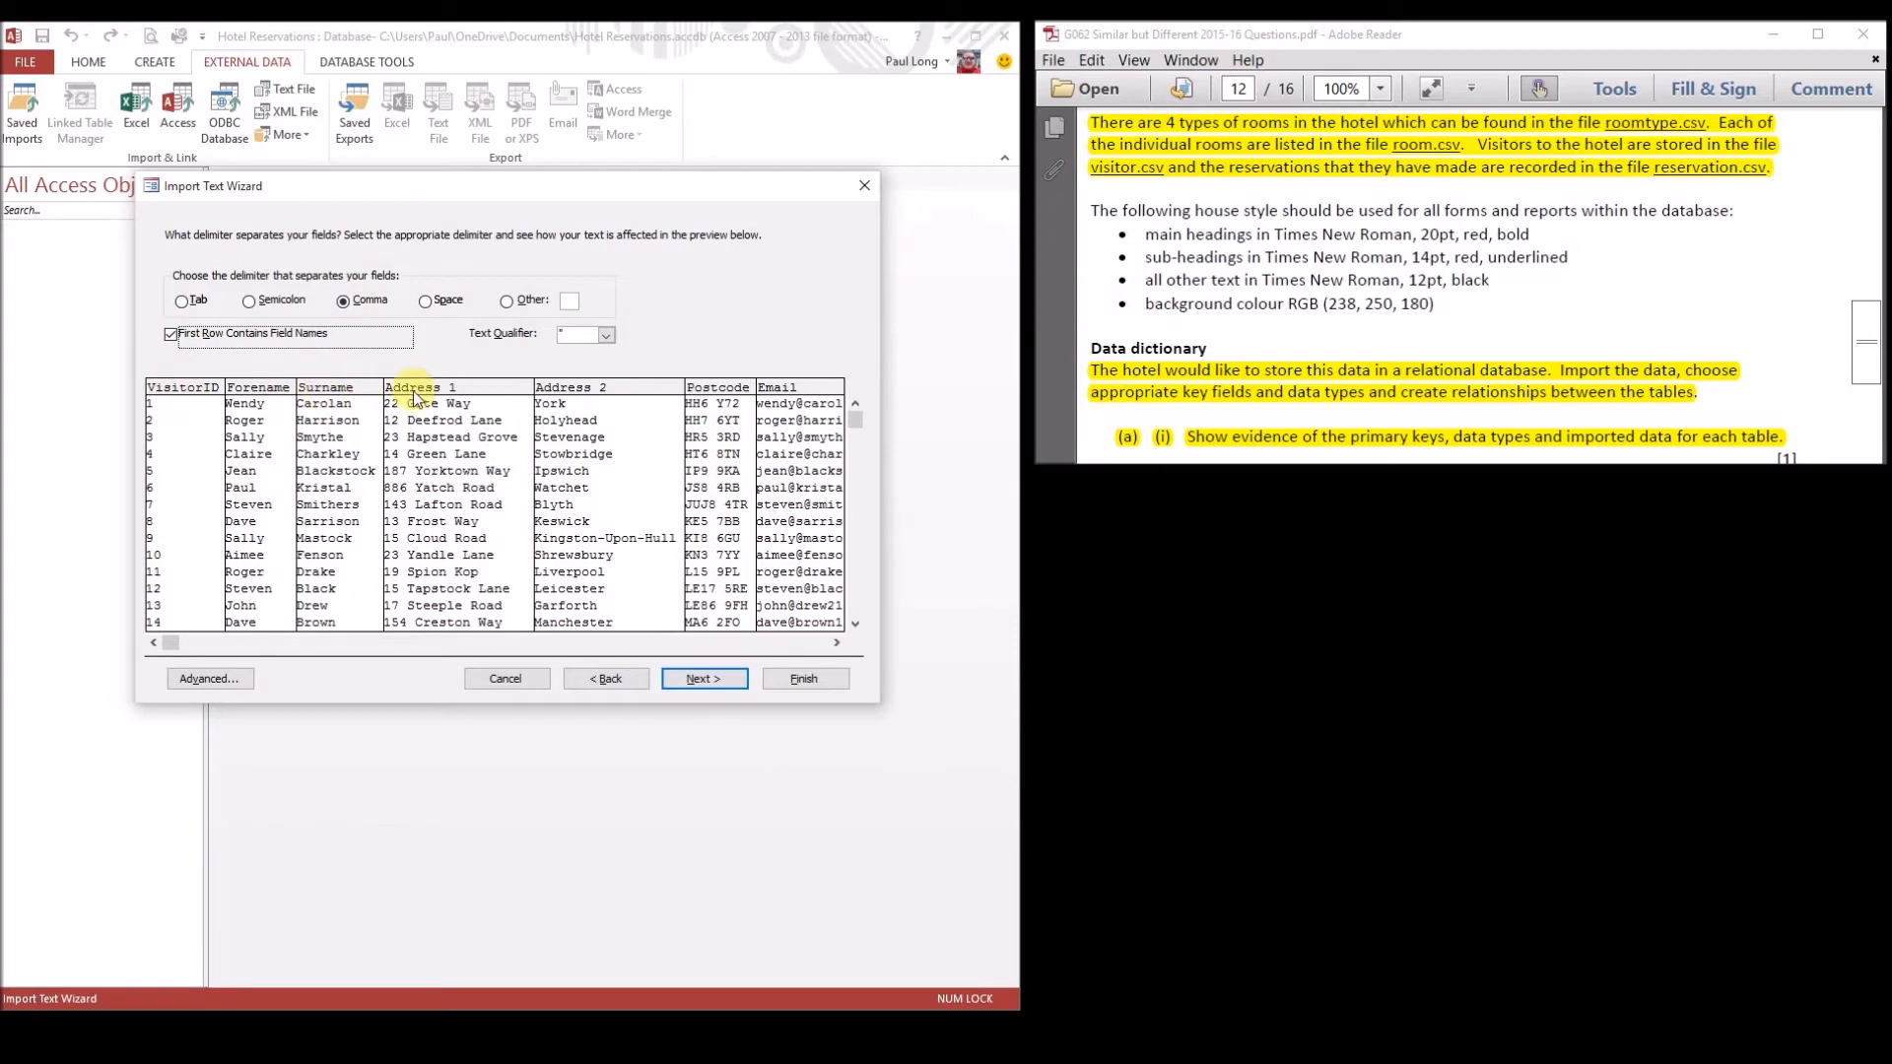
{"action": "left_click", "coordinate": [706, 678]}
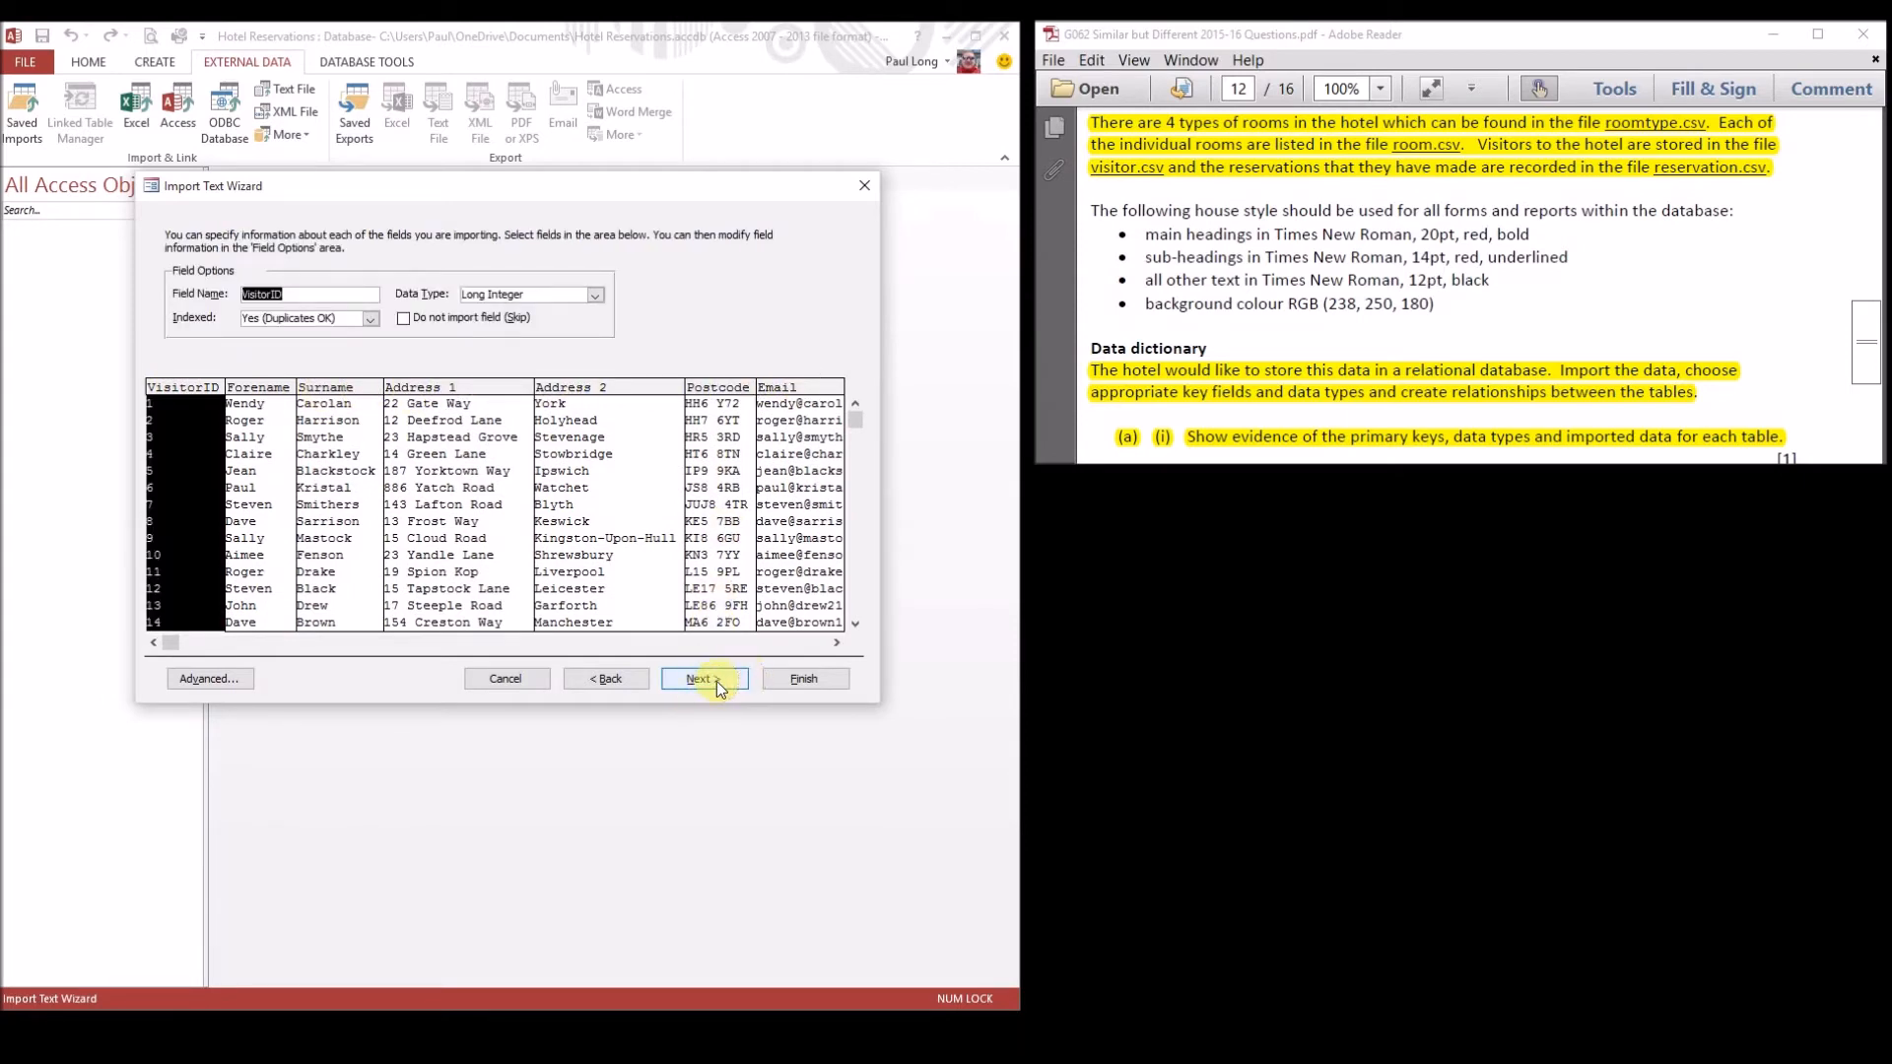
- Accept the default field options and choose VisitorID as the table's own primary key
{"action": "left_click", "coordinate": [701, 679]}
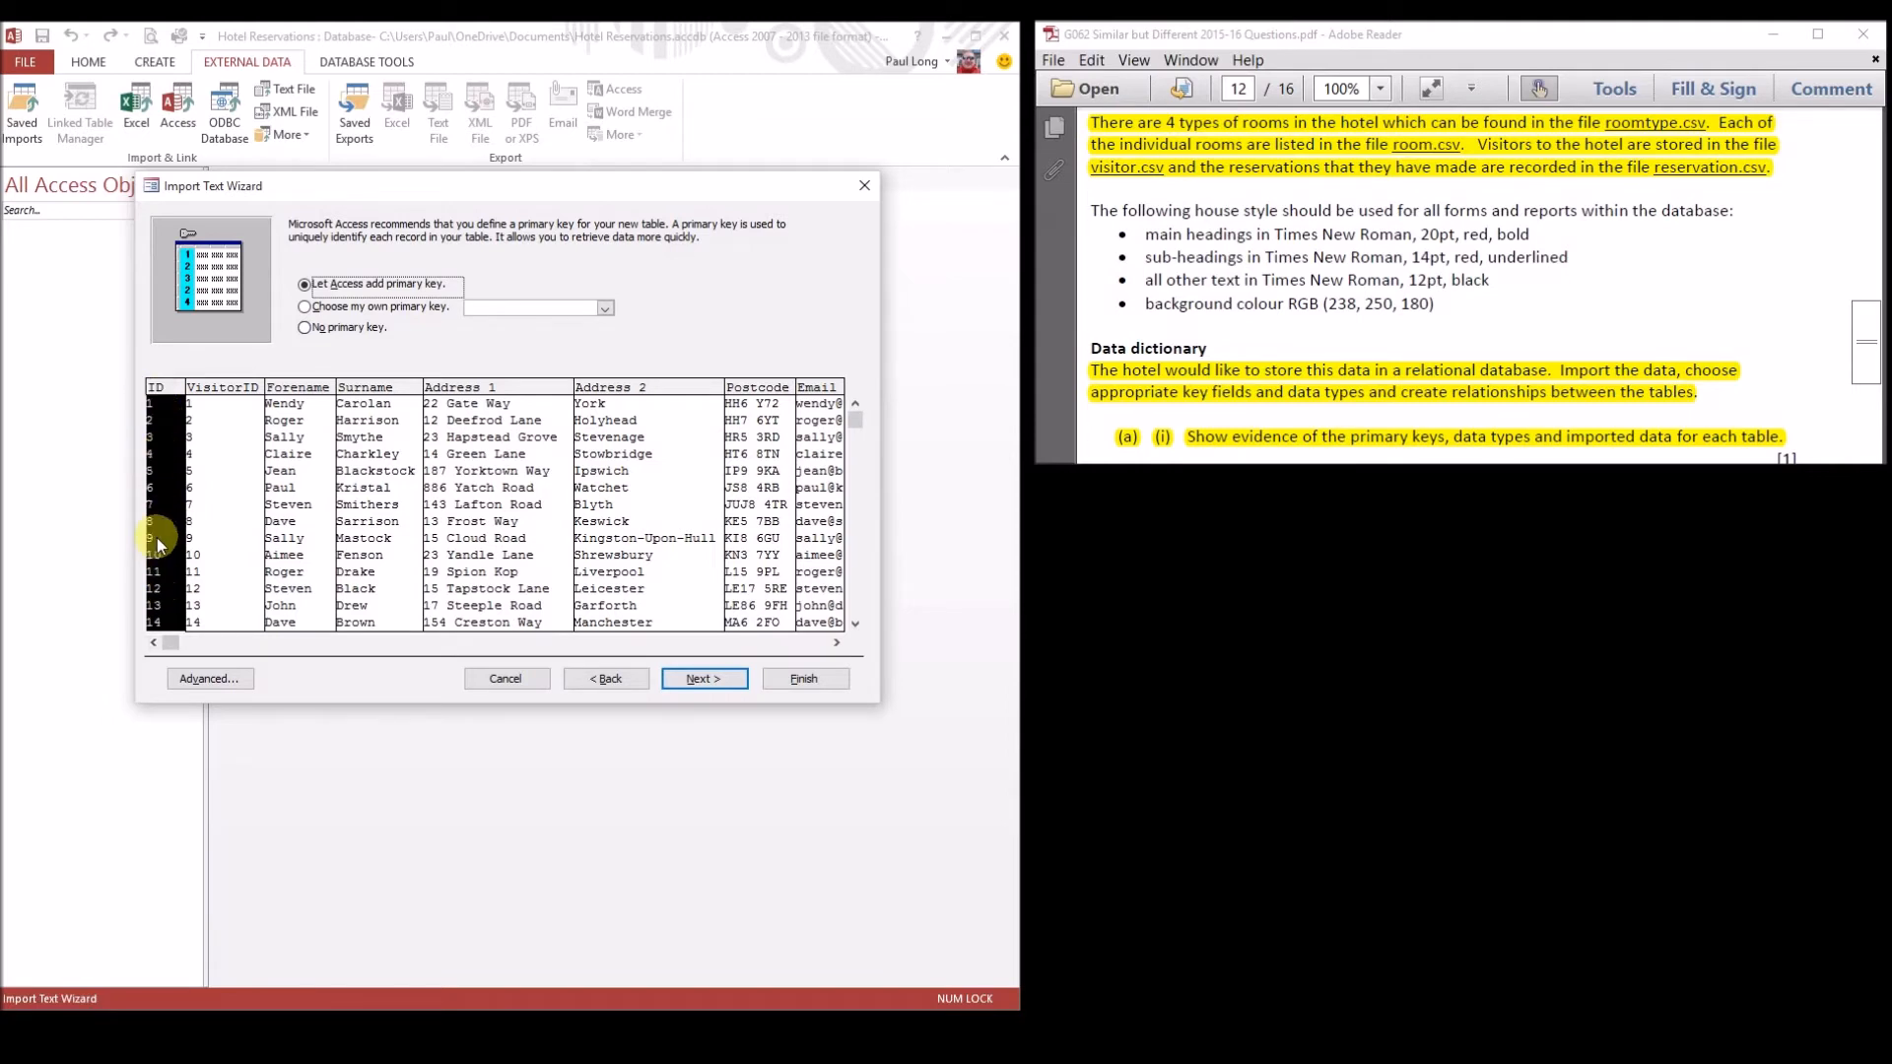
{"action": "left_click", "coordinate": [414, 305]}
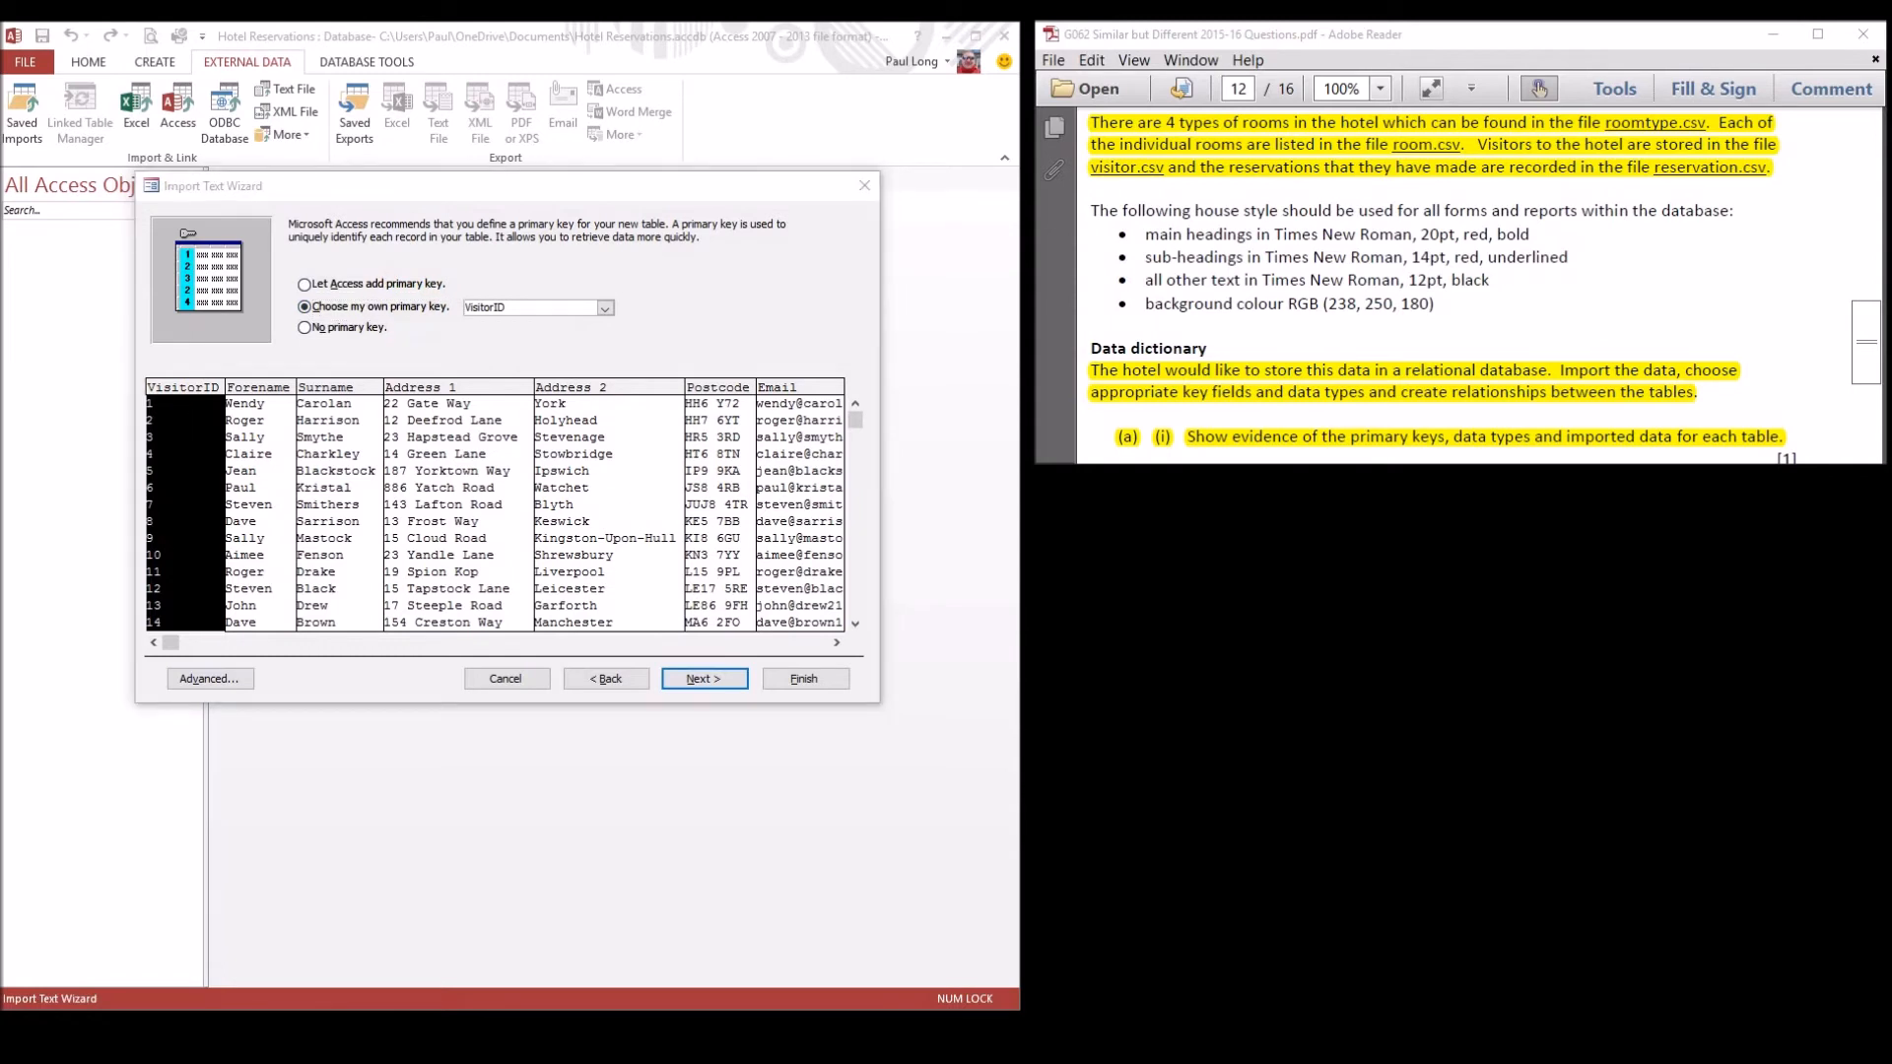
{"action": "left_click", "coordinate": [704, 678]}
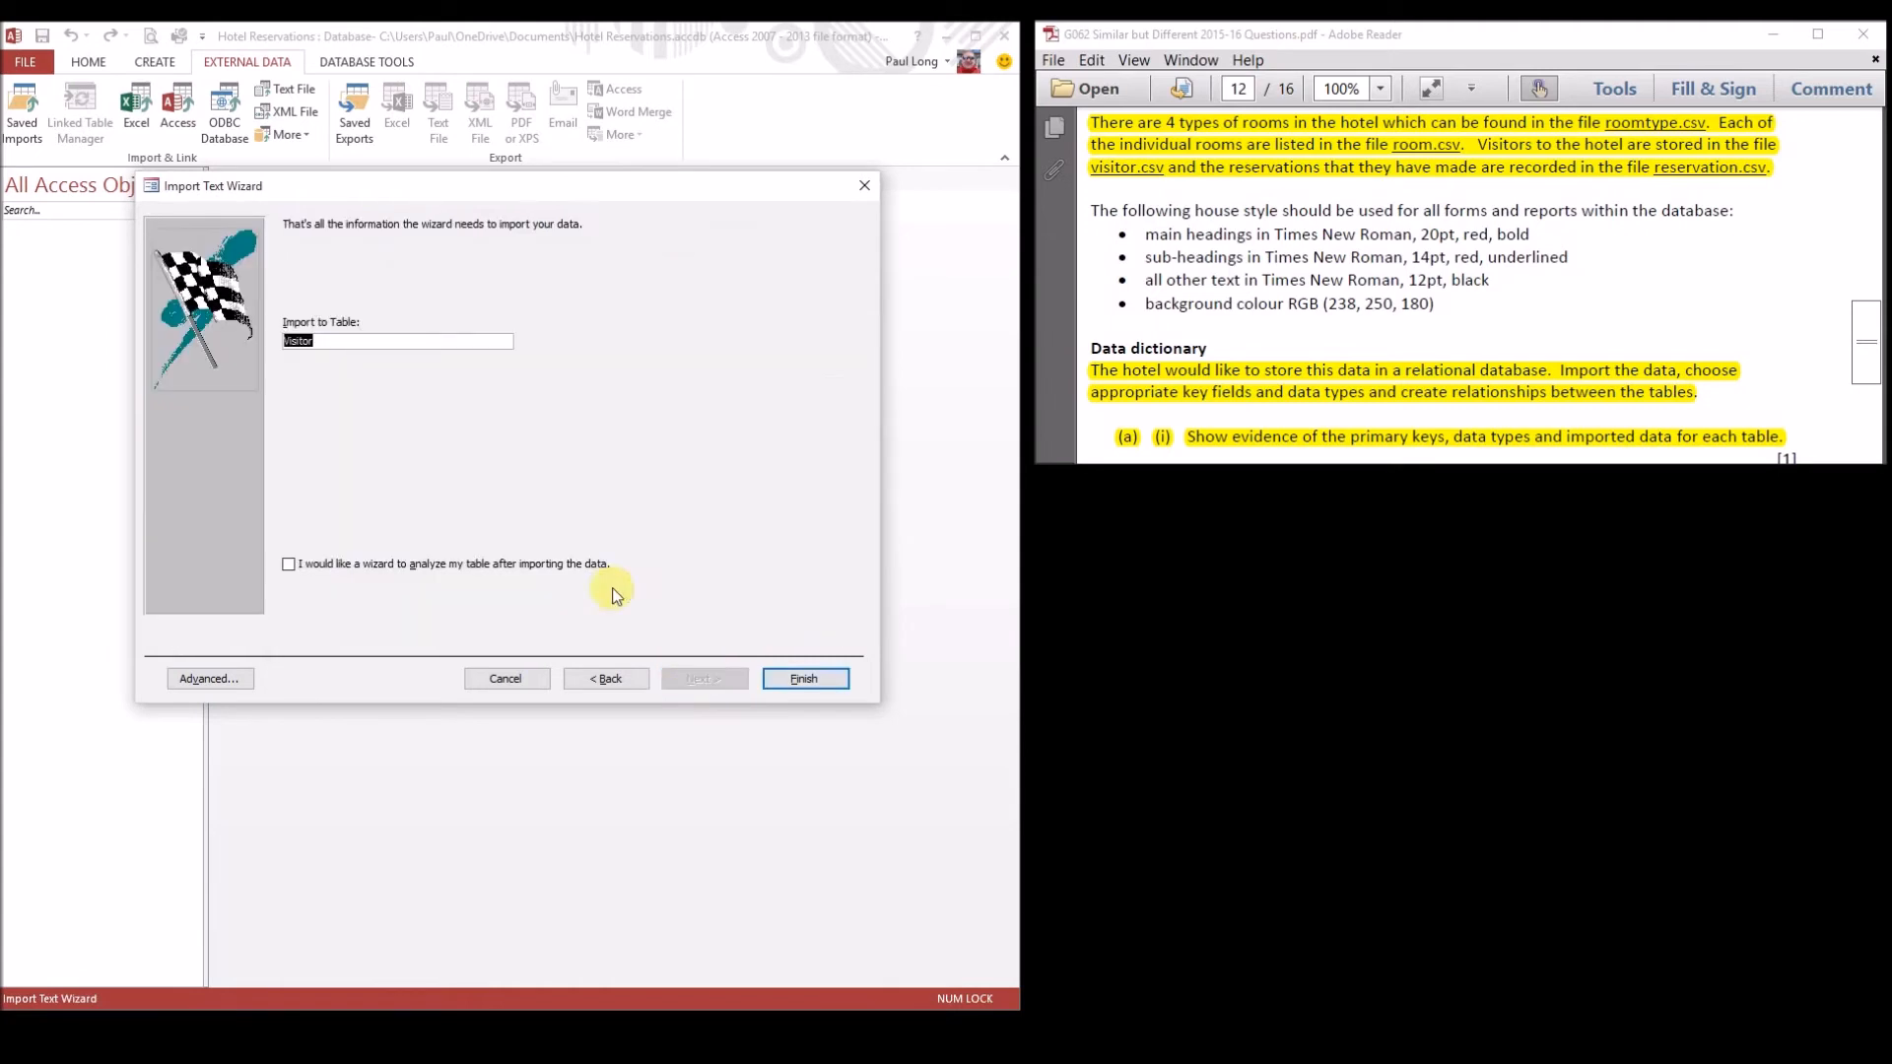
- Finish the import into a table named Visitor without saving the import steps, and open that table
{"action": "left_click", "coordinate": [351, 339]}
{"action": "left_click", "coordinate": [785, 679]}
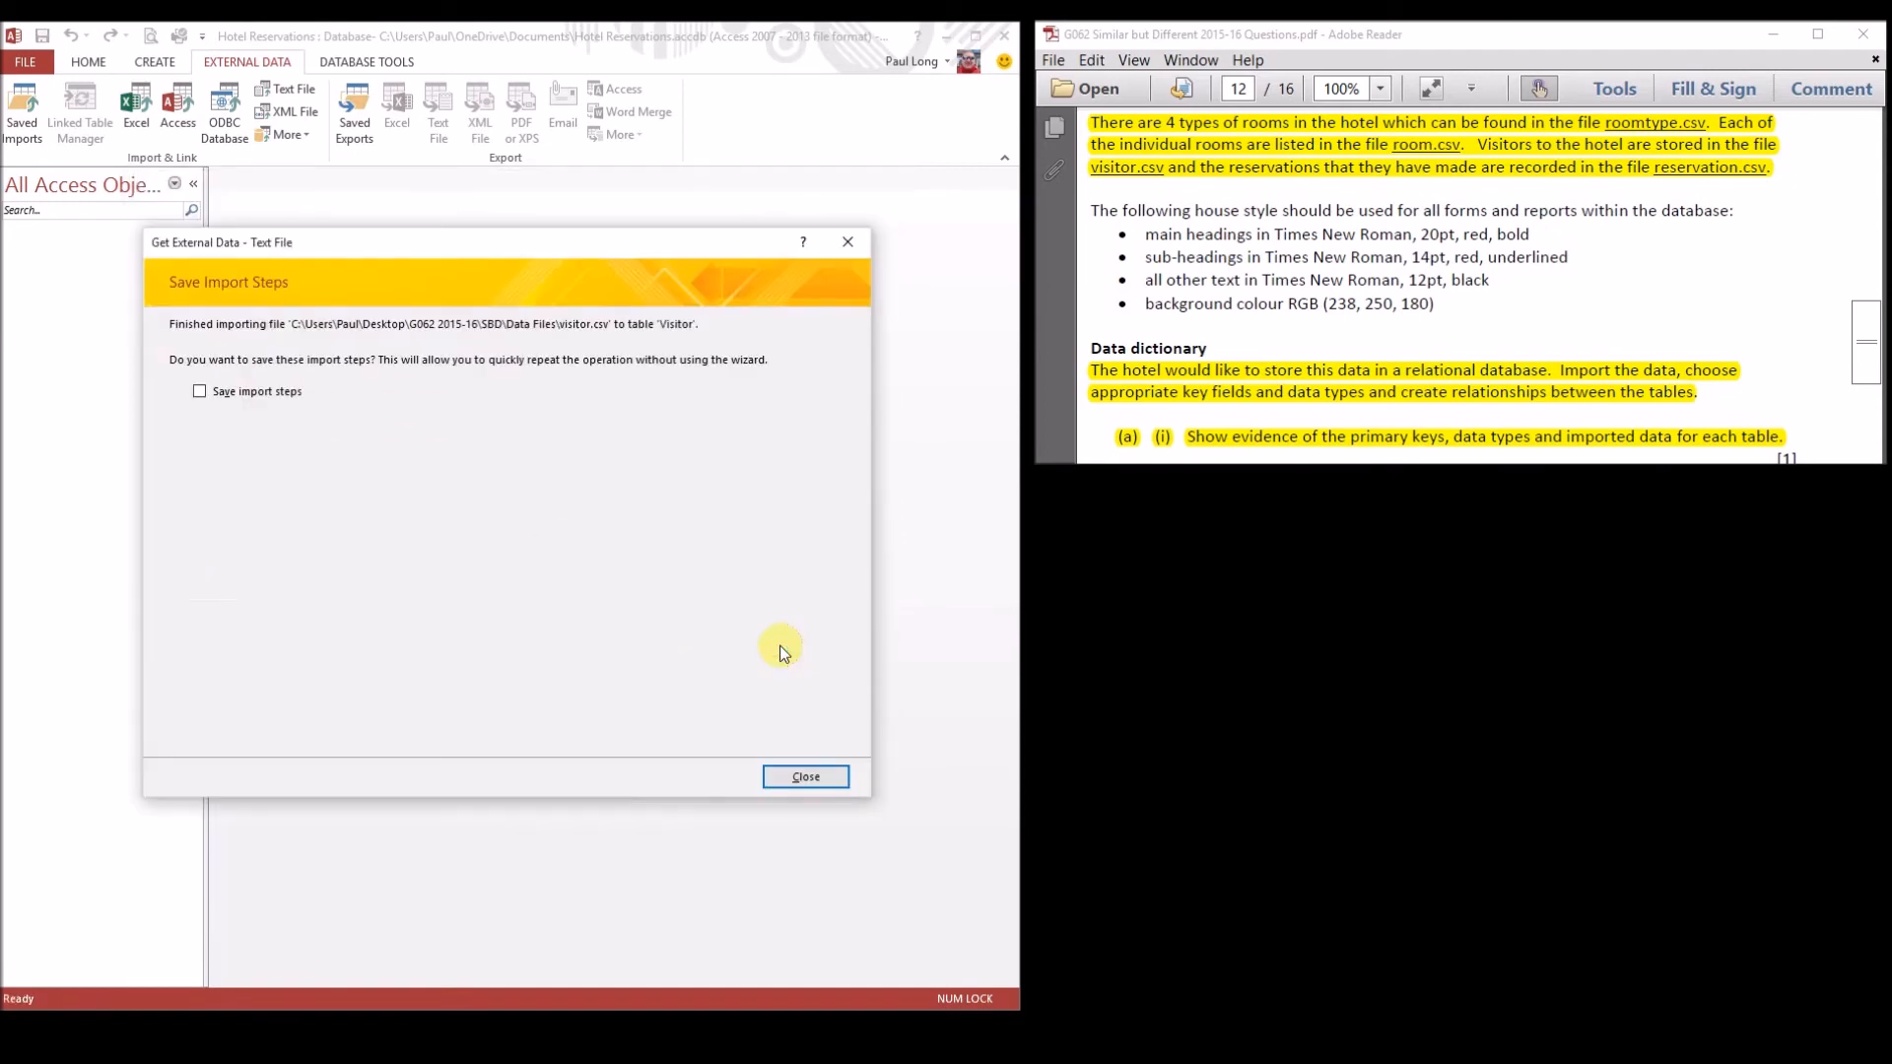
{"action": "left_click", "coordinate": [809, 775]}
{"action": "double_click", "coordinate": [51, 251]}
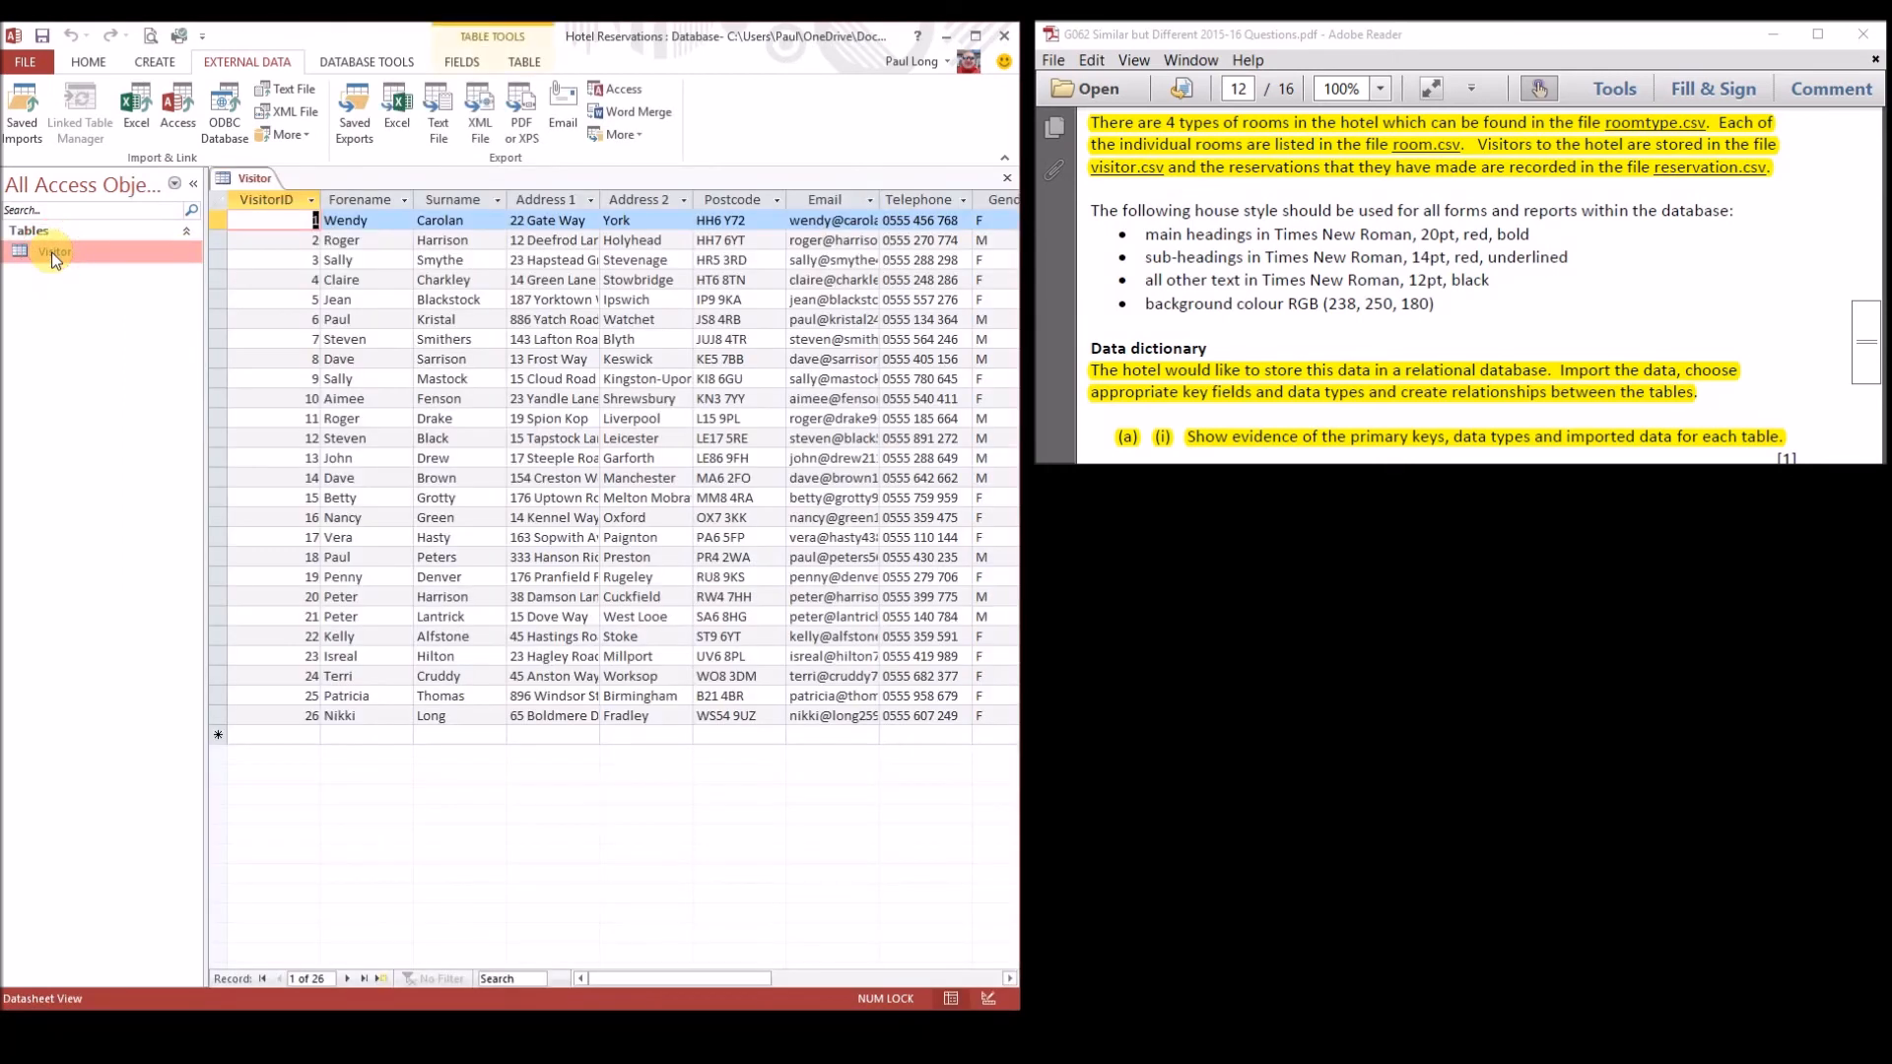